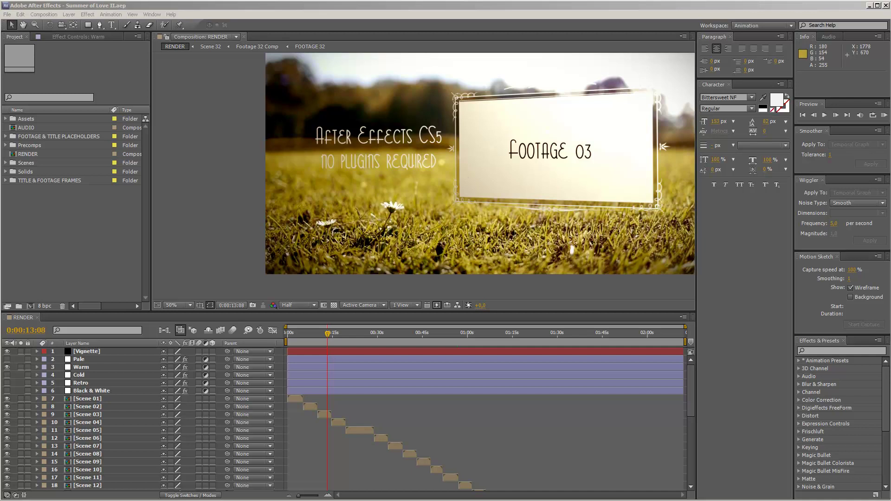
# Look through the Summer of Love II project folder and its Links subfolder, and put the folder window away.
pyautogui.moveTo(890, 134); pyautogui.dragTo(355, 165)
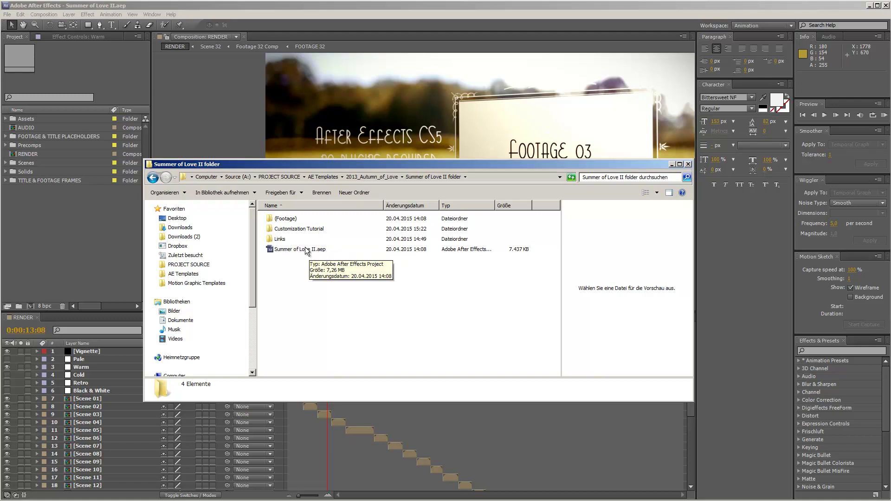
pyautogui.doubleClick(281, 239)
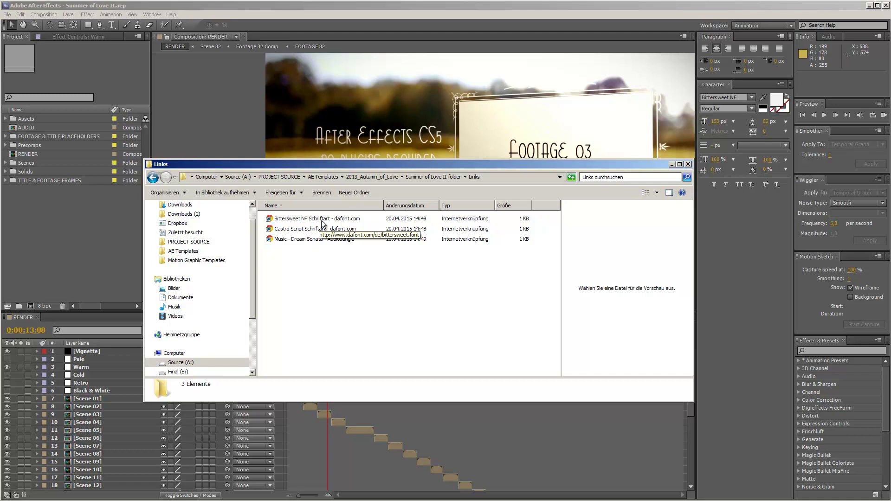
pyautogui.click(421, 179)
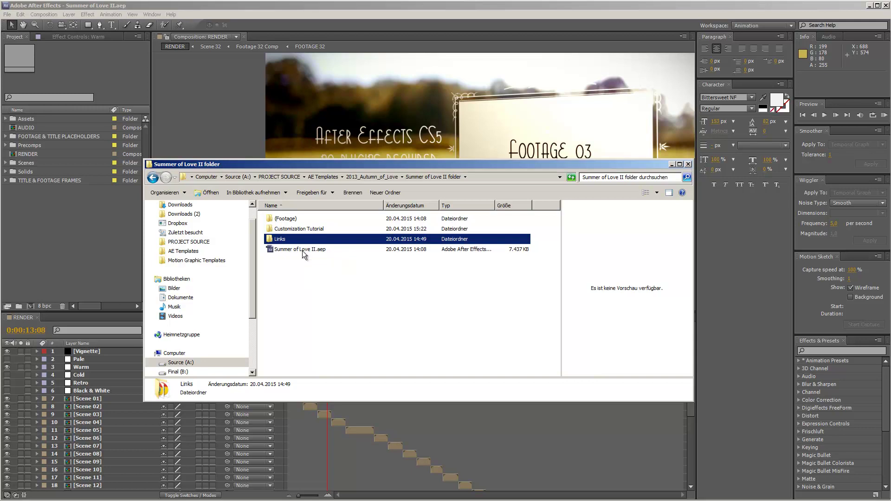
pyautogui.click(672, 165)
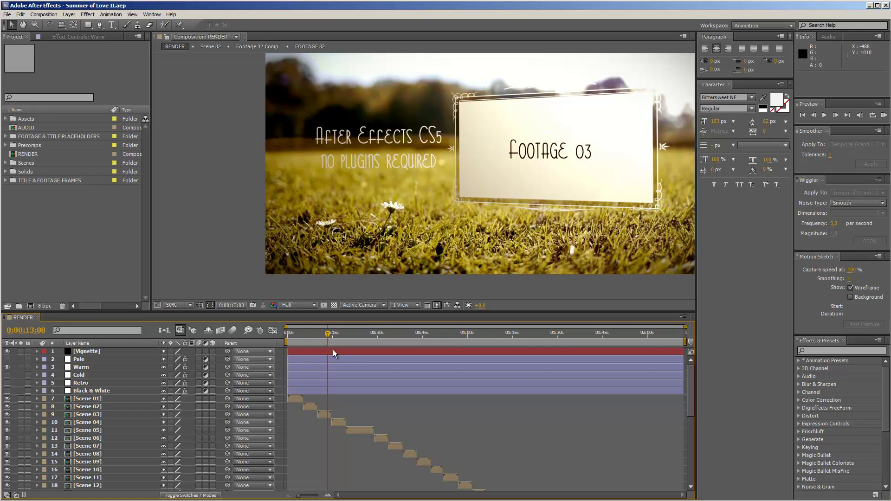
# Examine the full stack of scene layers in the RENDER timeline, enlarging the timeline and restoring its height.
pyautogui.moveTo(419, 312); pyautogui.dragTo(421, 236)
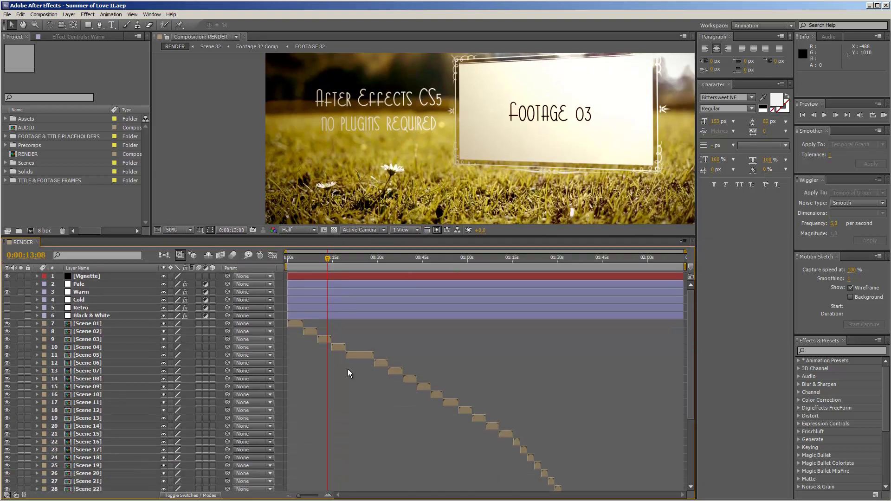
pyautogui.scroll(-5, 425, 361)
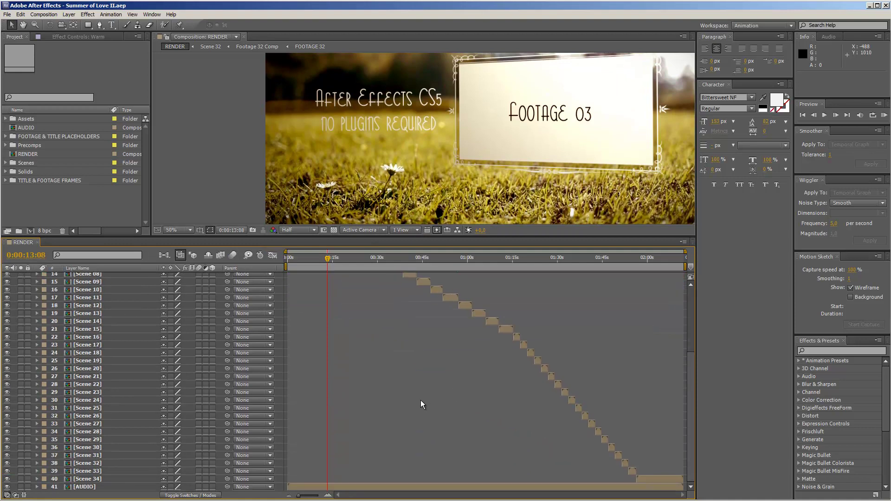
pyautogui.scroll(5, 421, 400)
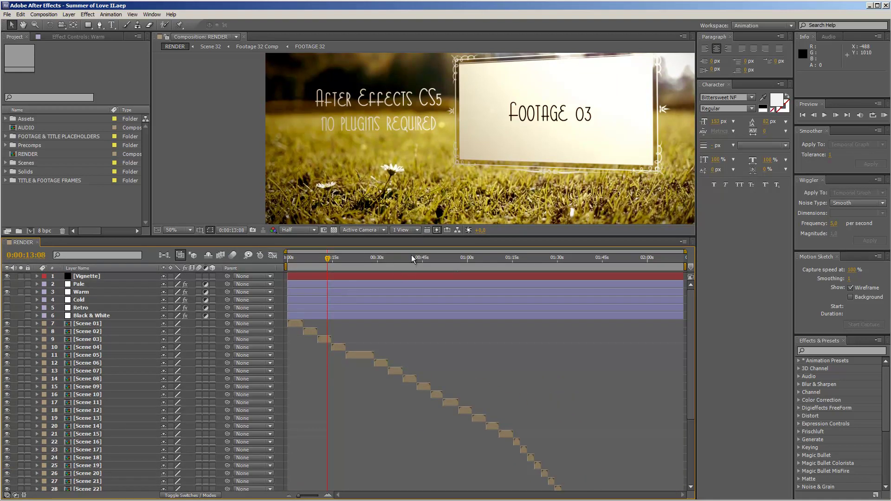
pyautogui.moveTo(413, 236); pyautogui.dragTo(404, 318)
# Preview the opening, Bride & Groom and closing title scenes in the RENDER composition, and return to Scene 01.
pyautogui.click(292, 337)
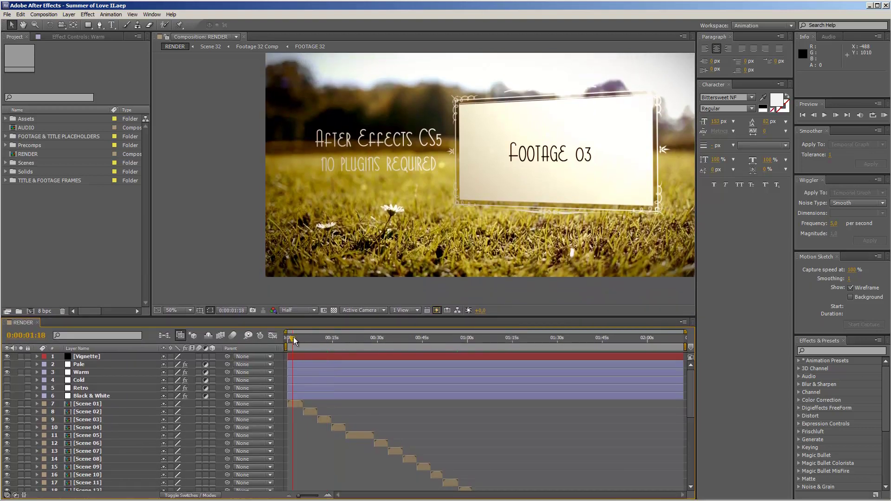
pyautogui.moveTo(295, 337); pyautogui.dragTo(297, 338)
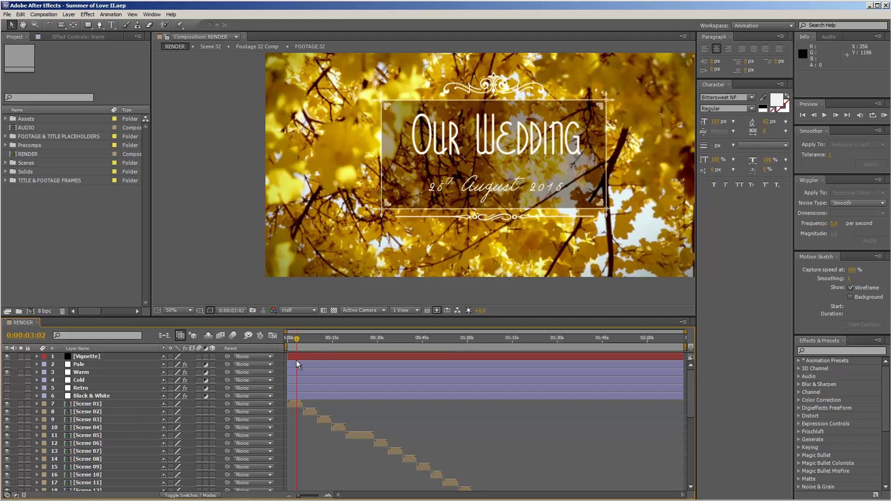
pyautogui.moveTo(303, 341); pyautogui.dragTo(311, 340)
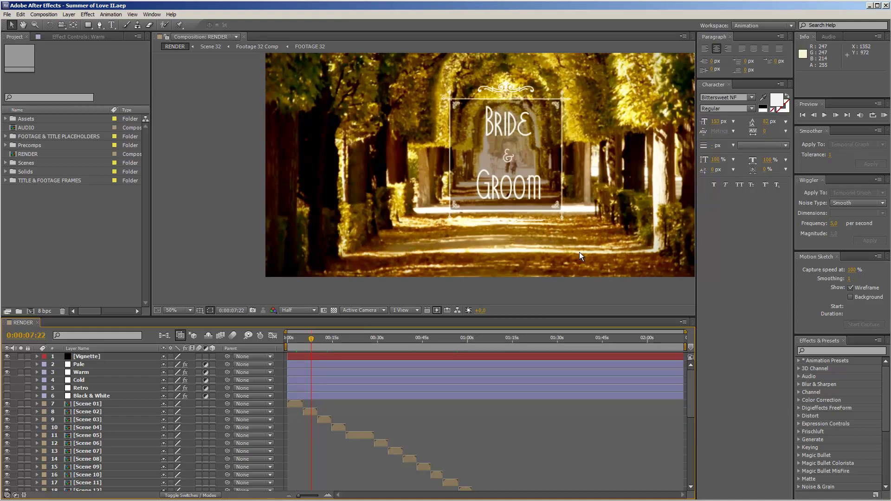
pyautogui.moveTo(694, 377); pyautogui.dragTo(692, 450)
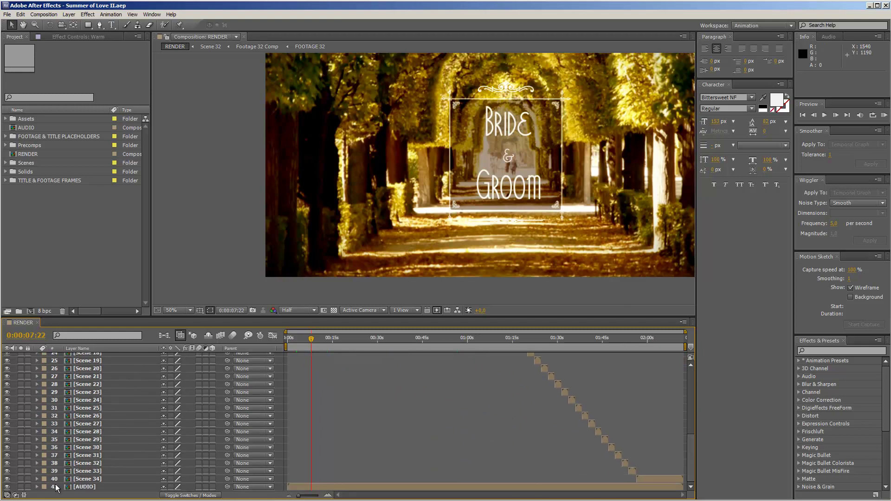
pyautogui.moveTo(635, 342); pyautogui.dragTo(647, 342)
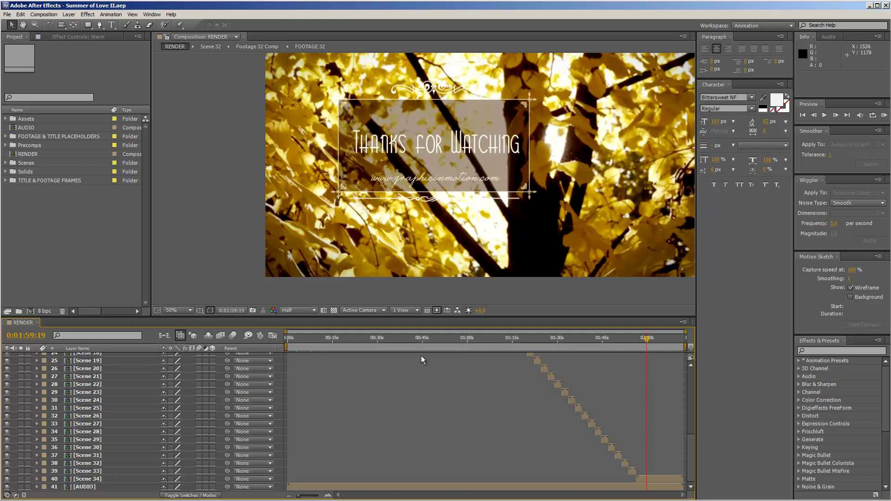
pyautogui.scroll(6, 377, 386)
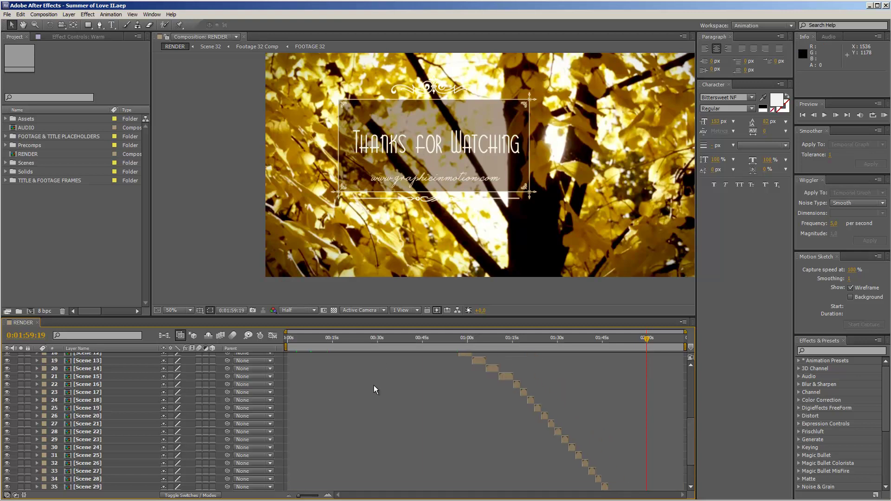
pyautogui.click(294, 339)
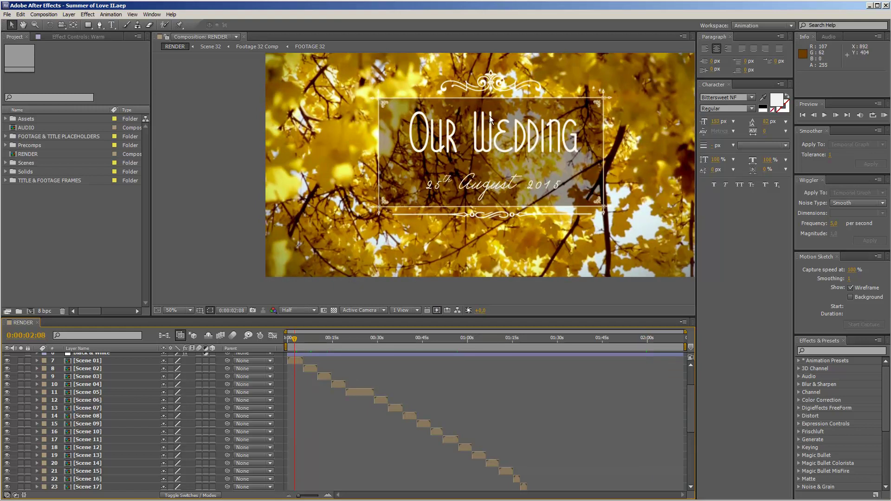
# Open the Scene 01 composition from the project's Scenes folder.
pyautogui.click(88, 362)
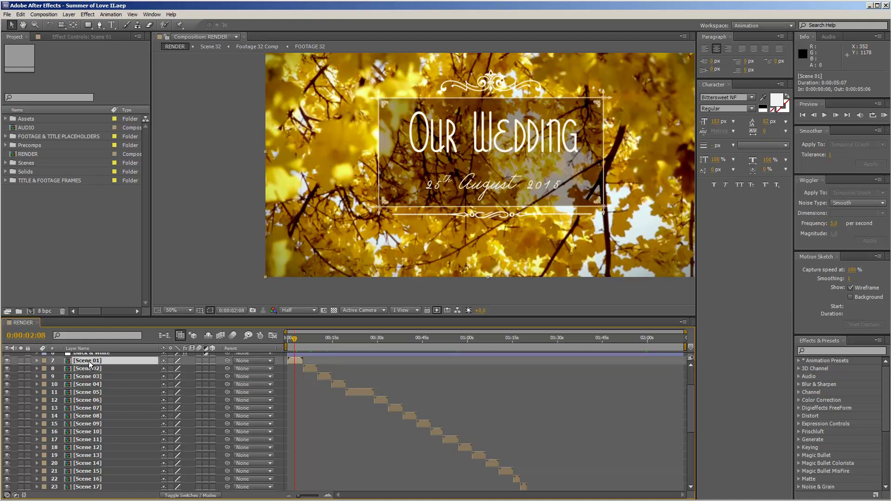
pyautogui.click(7, 164)
pyautogui.click(6, 163)
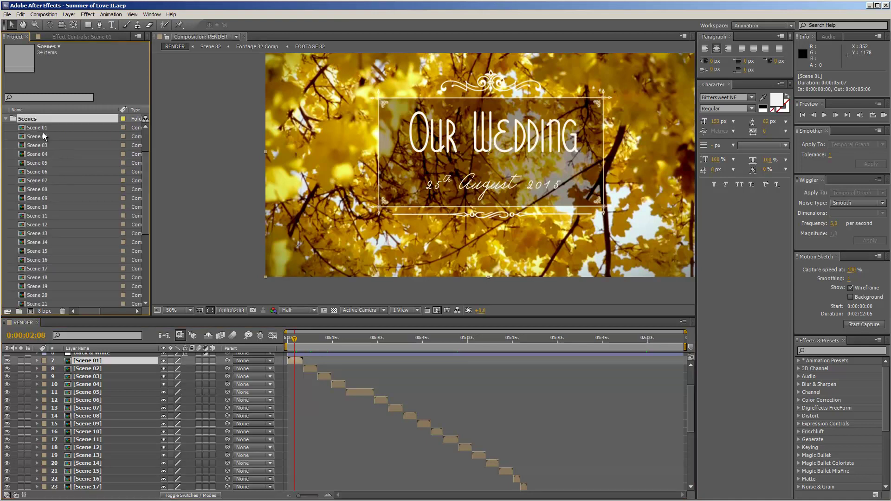
pyautogui.click(25, 129)
pyautogui.doubleClick(23, 130)
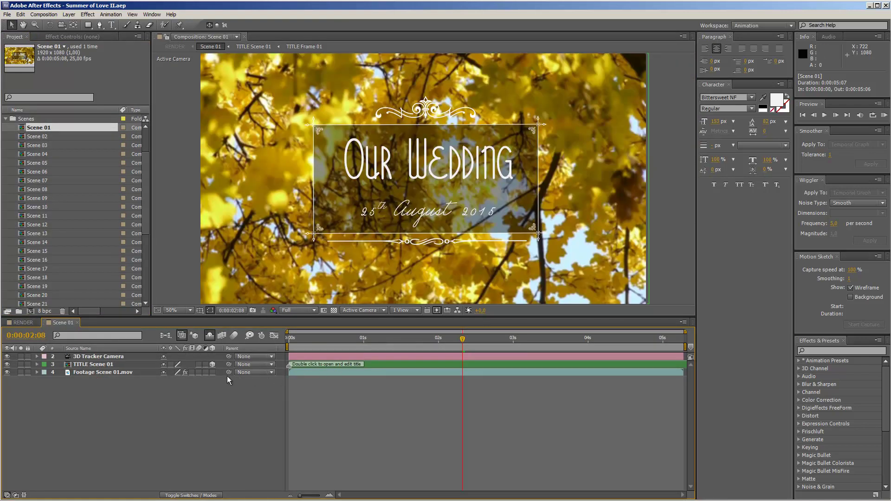
# Examine the Scene 01 footage and title layers by toggling the footage's visibility and scrubbing to 0:00:01:17.
pyautogui.click(73, 374)
pyautogui.click(7, 372)
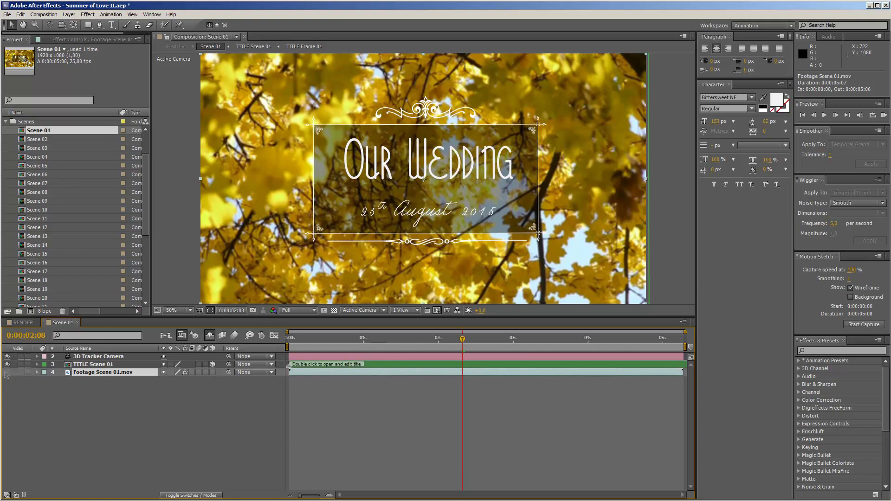
pyautogui.click(6, 373)
pyautogui.click(78, 365)
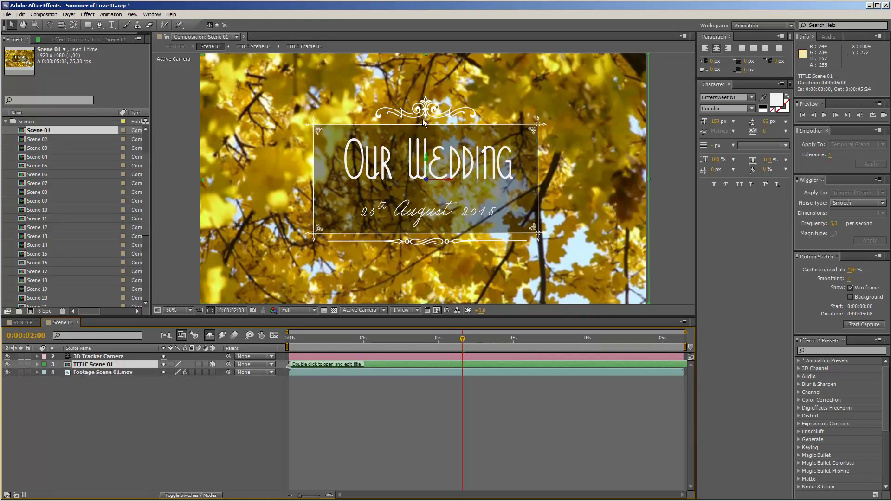
pyautogui.moveTo(310, 342); pyautogui.dragTo(414, 342)
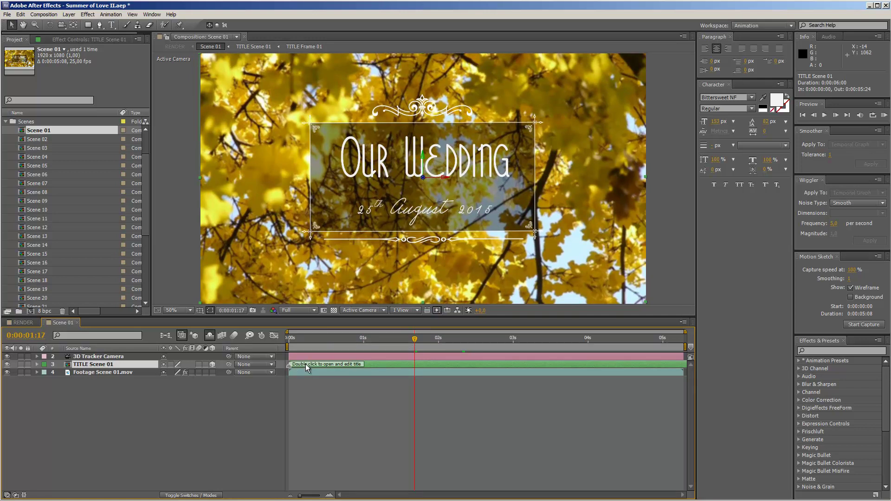
# Open the TITLE Scene 01 composition and briefly toggle its two text layers and frame layer to identify them.
pyautogui.doubleClick(370, 364)
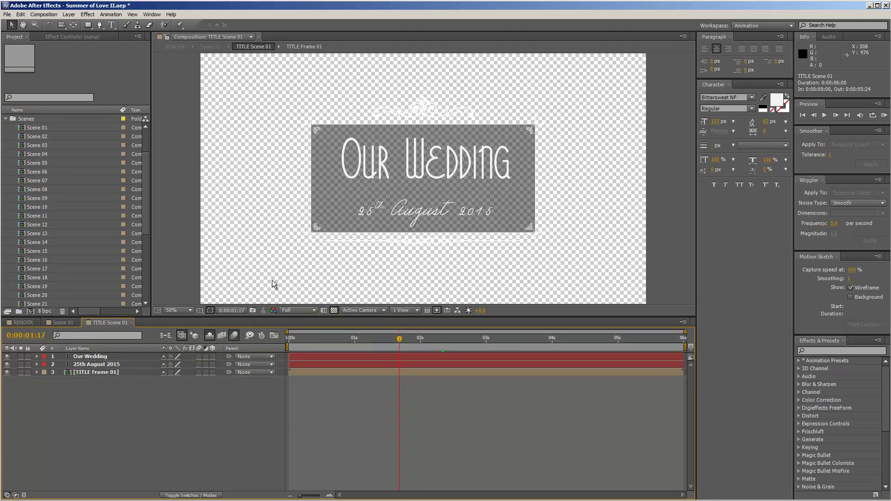
pyautogui.click(92, 357)
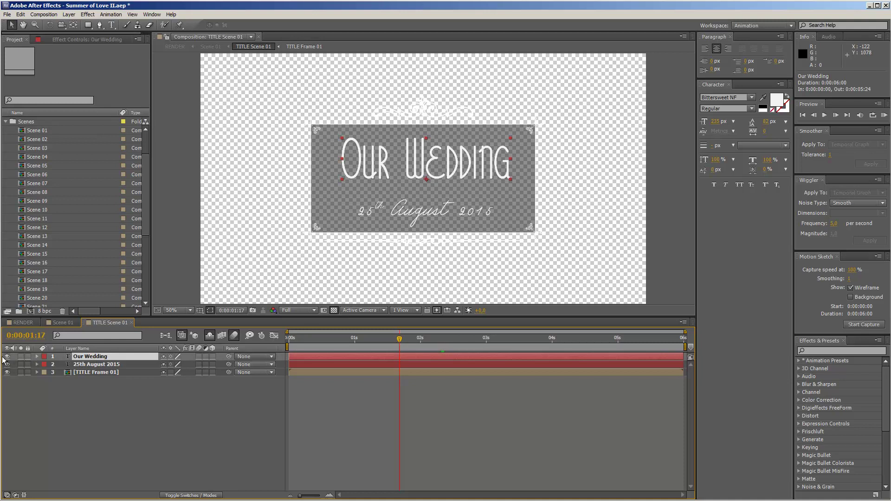
pyautogui.click(3, 361)
pyautogui.click(7, 357)
pyautogui.click(7, 357)
pyautogui.click(7, 364)
pyautogui.click(7, 365)
pyautogui.click(96, 373)
pyautogui.click(7, 372)
pyautogui.click(7, 373)
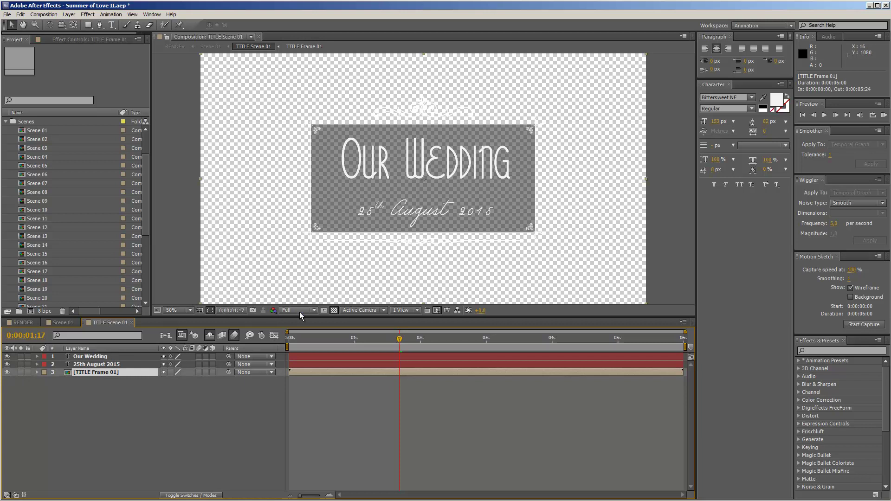
# Turn off the transparency grid and replace the "Our Wedding" text with "Your TITLE".
pyautogui.click(334, 310)
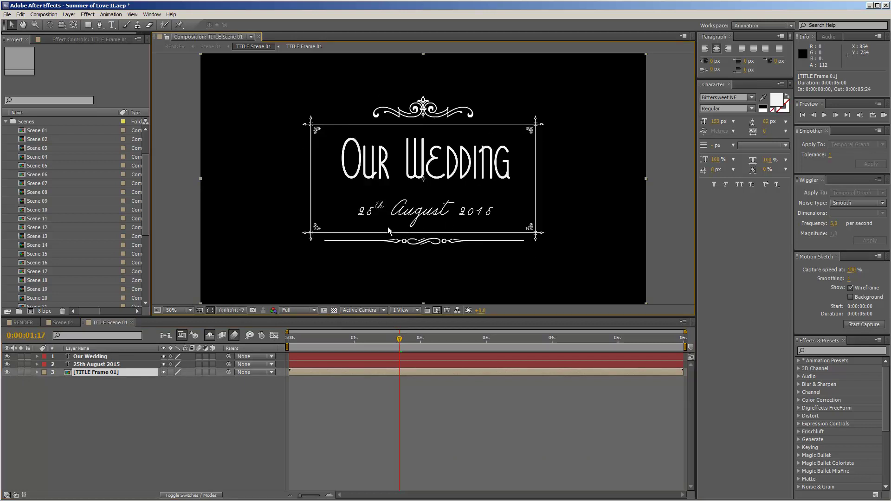
pyautogui.click(93, 358)
pyautogui.doubleClick(86, 358)
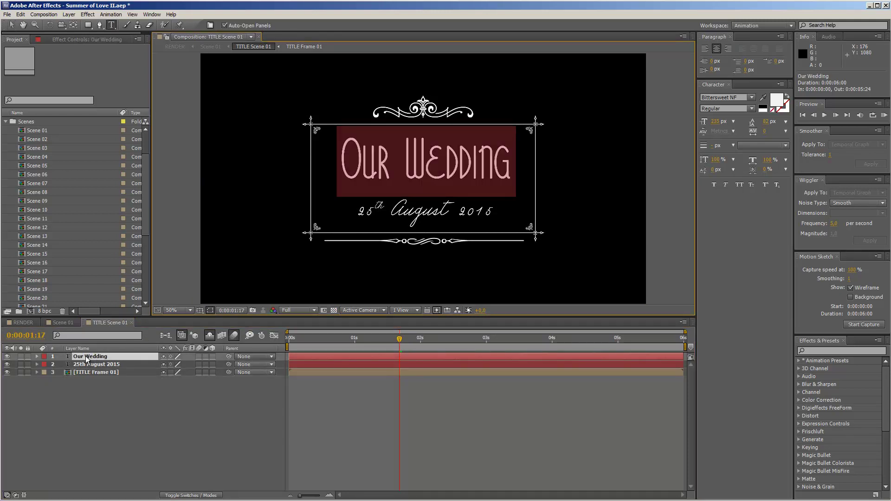
pyautogui.write('your')
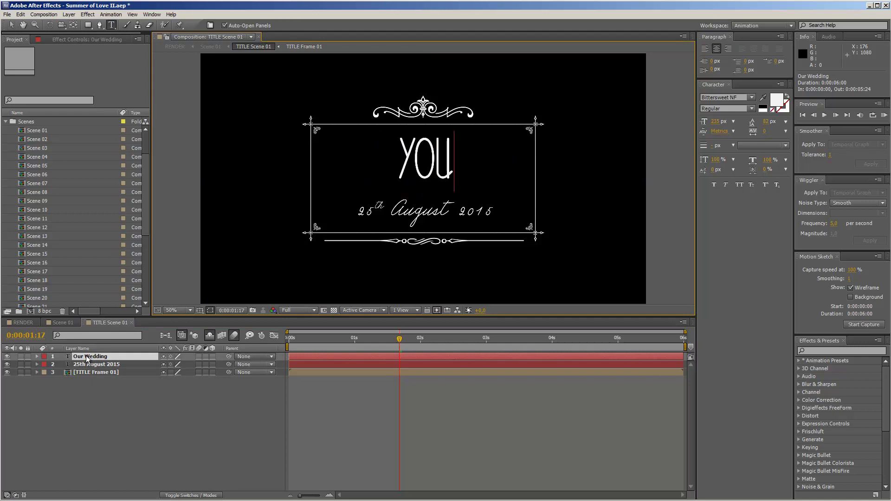
pyautogui.press('BackSpace')
pyautogui.press('BackSpace')
pyautogui.press('BackSpace')
pyautogui.press('BackSpace')
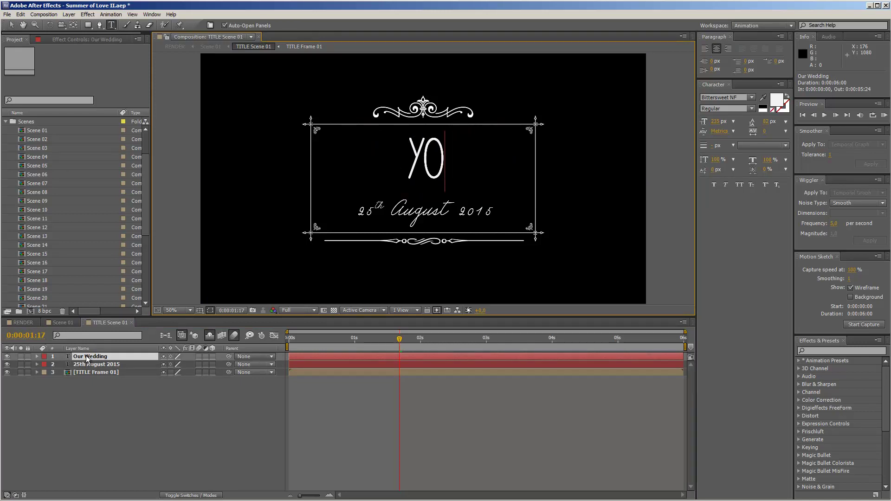
pyautogui.write('our TITLE')
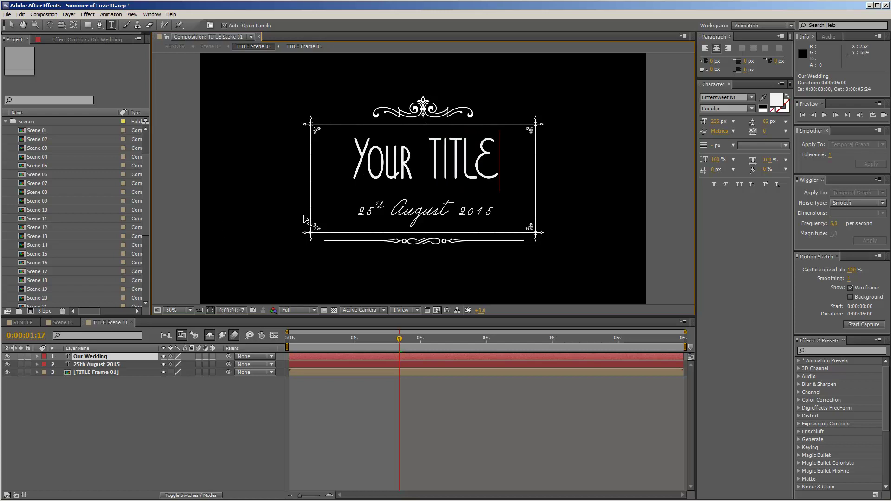
# Correct the capitalization of the main title so it reads "Your Title".
pyautogui.click(102, 366)
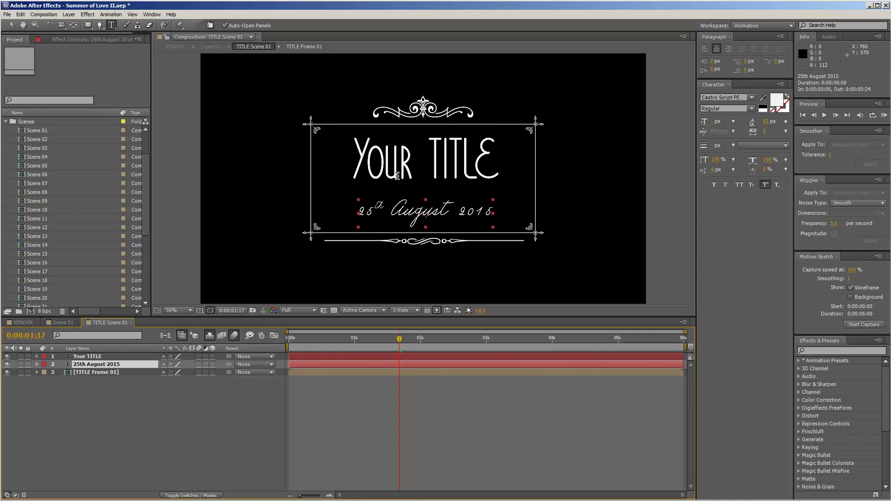
pyautogui.moveTo(439, 149); pyautogui.dragTo(507, 148)
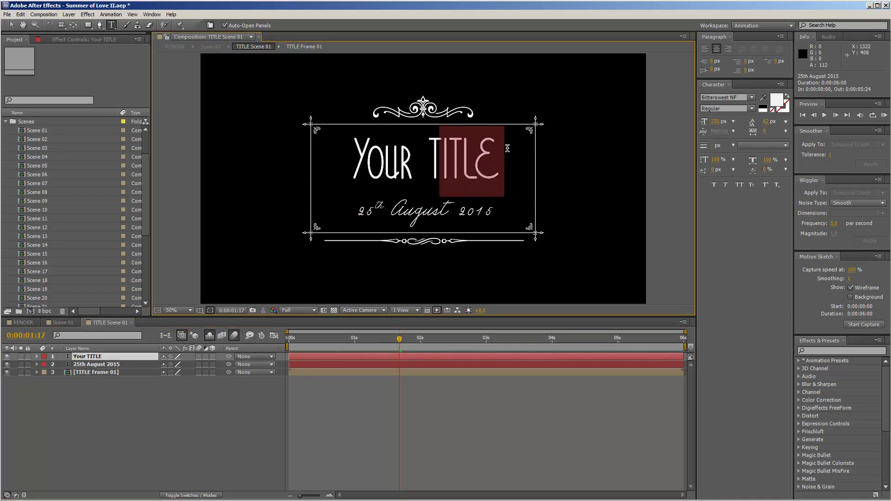
pyautogui.write('itle')
pyautogui.click(232, 421)
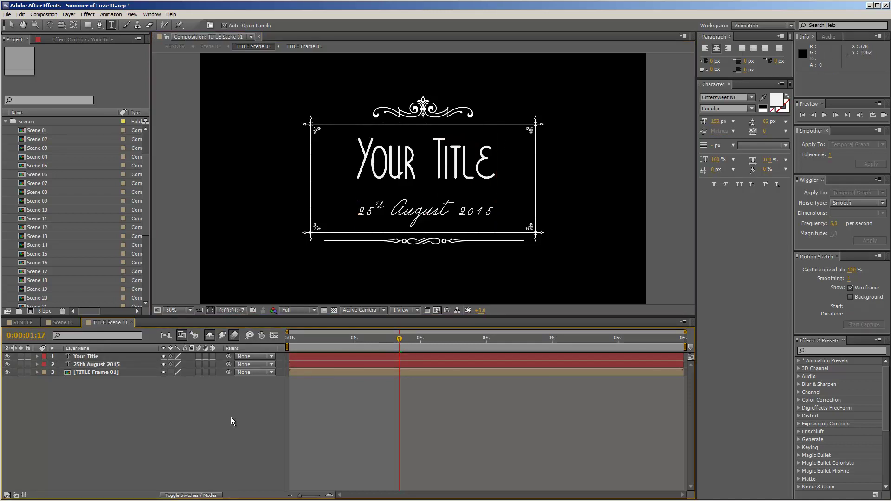
# Collapse the Scenes folder, switch to the Selection tool and check the edited title in RENDER at 0:00:02:12.
pyautogui.click(6, 123)
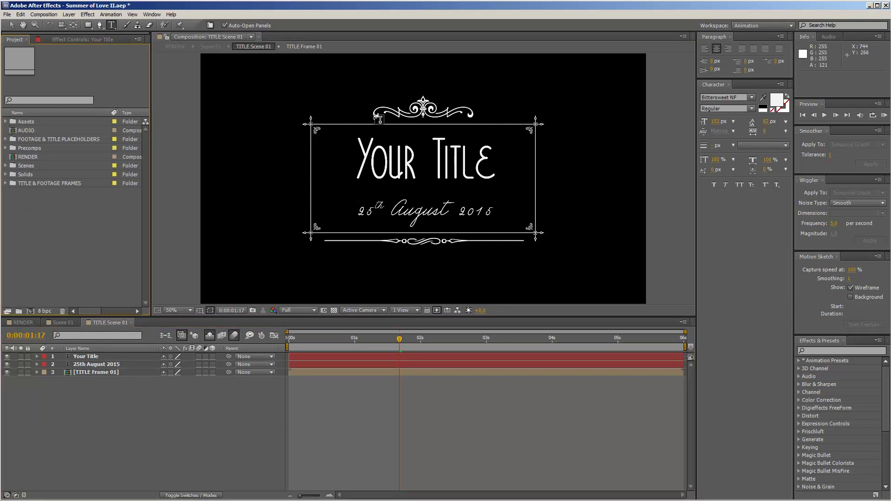
pyautogui.click(12, 24)
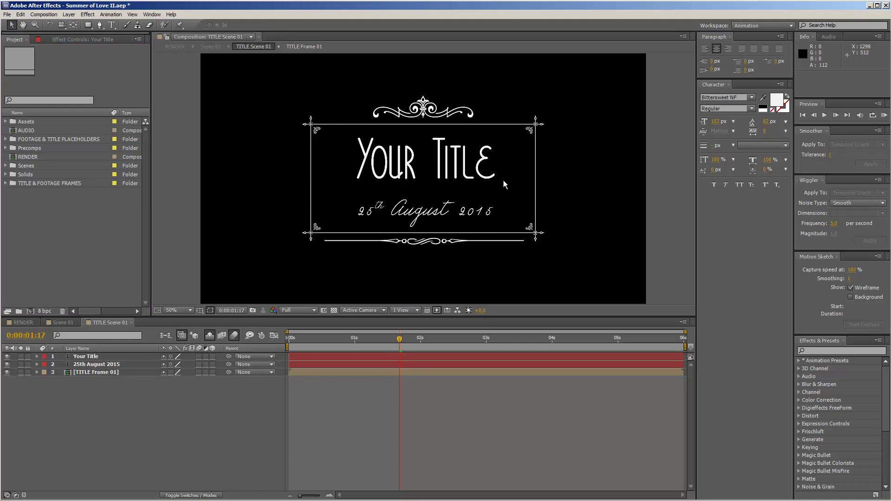
pyautogui.click(22, 324)
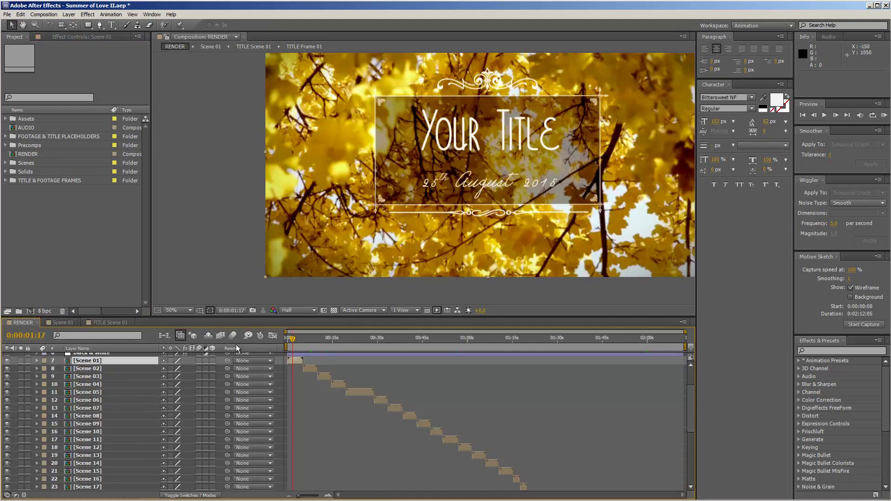
pyautogui.click(308, 339)
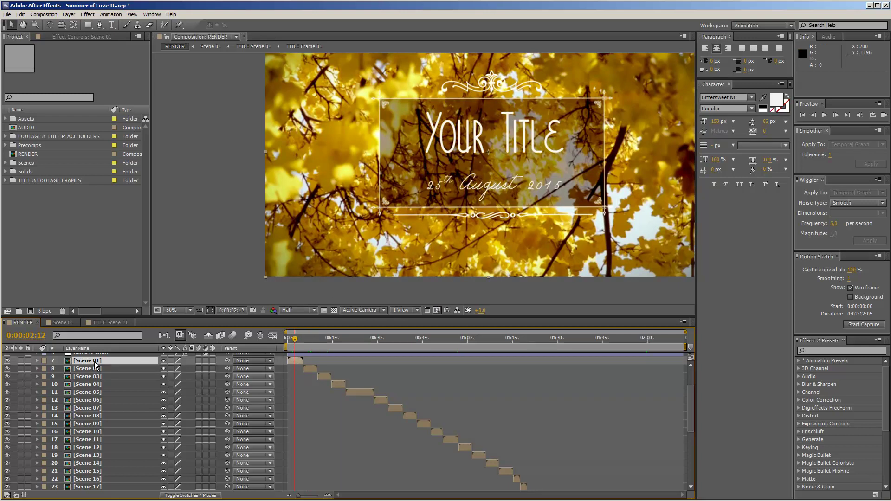
# Return to the TITLE Scene 01 composition and toggle the visibility of the TITLE Frame 01 layer to identify it.
pyautogui.click(107, 322)
pyautogui.click(94, 374)
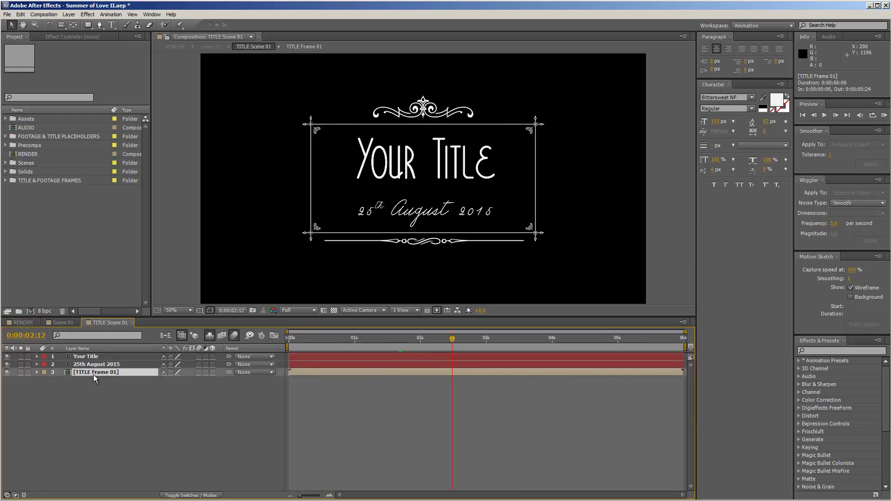
pyautogui.click(7, 373)
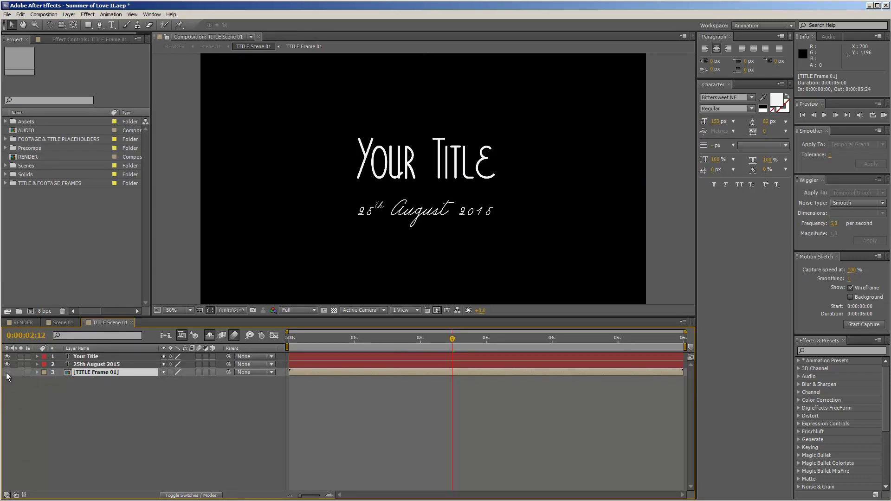
pyautogui.click(7, 373)
pyautogui.click(7, 372)
pyautogui.click(7, 373)
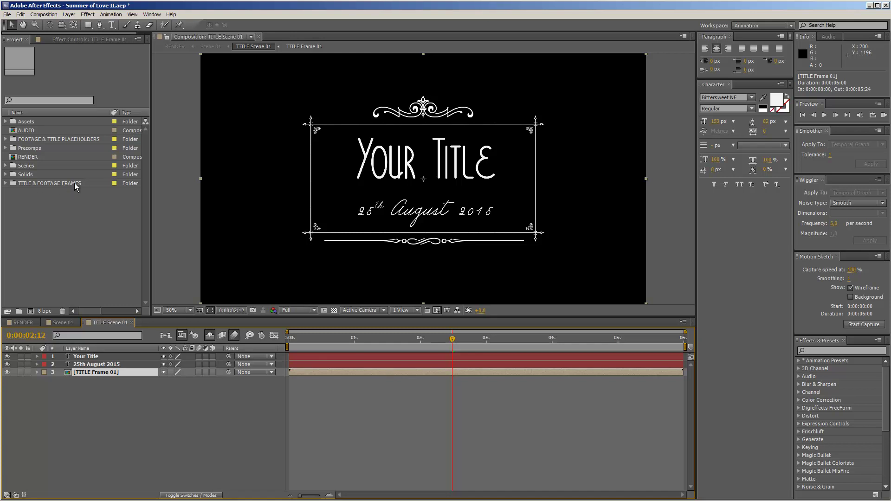
# Expand the TITLE & FOOTAGE FRAMES folder and replace the TITLE Frame 01 layer with TITLE Frame 02.
pyautogui.click(6, 184)
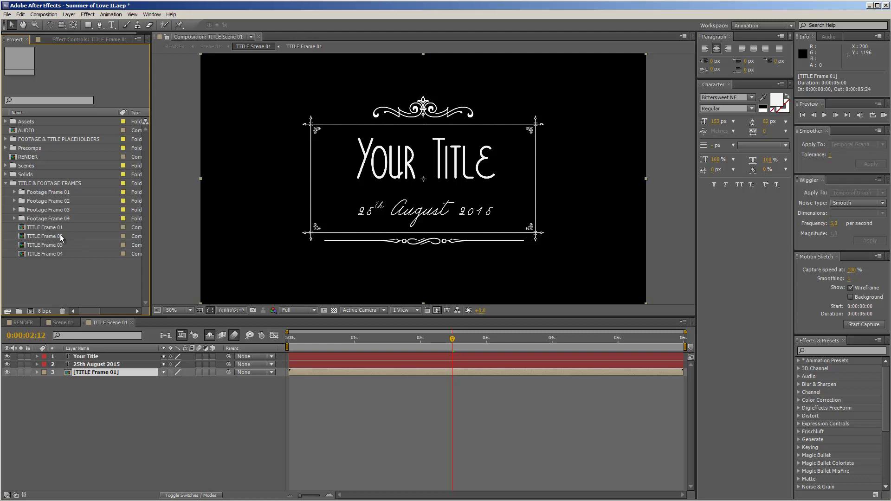
pyautogui.click(116, 397)
pyautogui.click(114, 374)
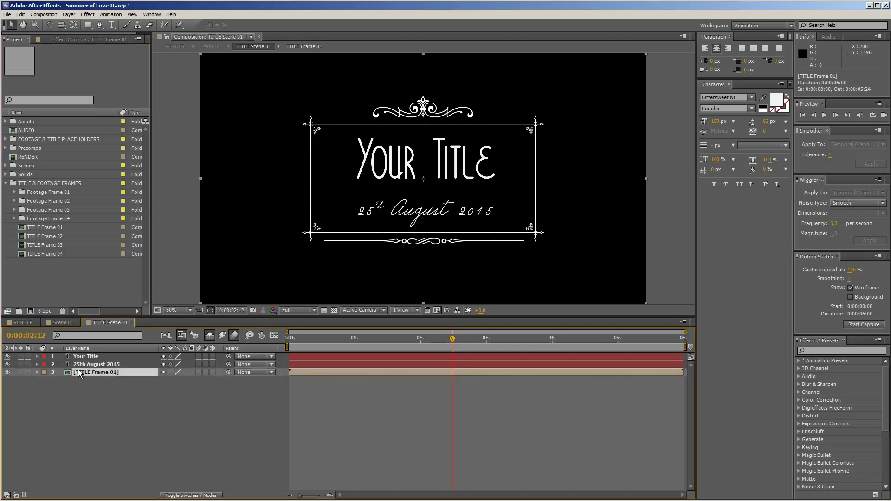
pyautogui.click(43, 236)
pyautogui.moveTo(43, 238); pyautogui.dragTo(105, 372)
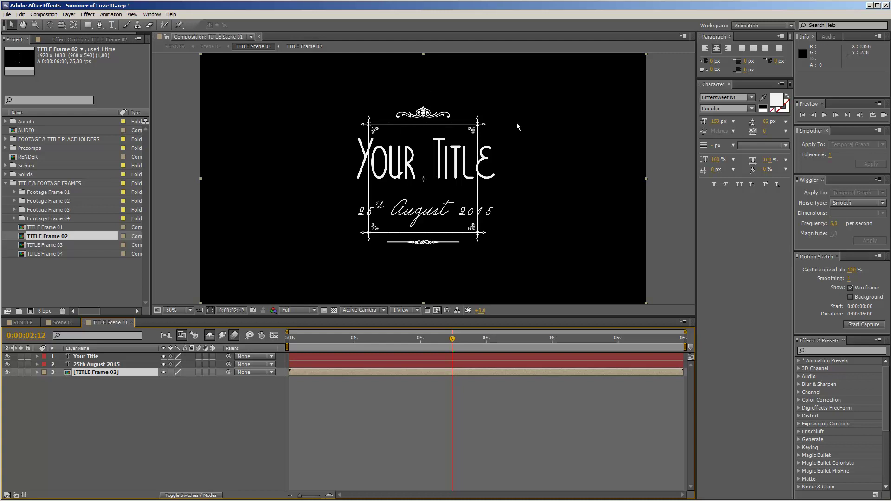
# Enlarge the TITLE Frame 02 layer around the text, unlinking its scale to stretch it to about 315% wide and 147% high.
pyautogui.press('s')
pyautogui.moveTo(179, 383); pyautogui.dragTo(201, 383)
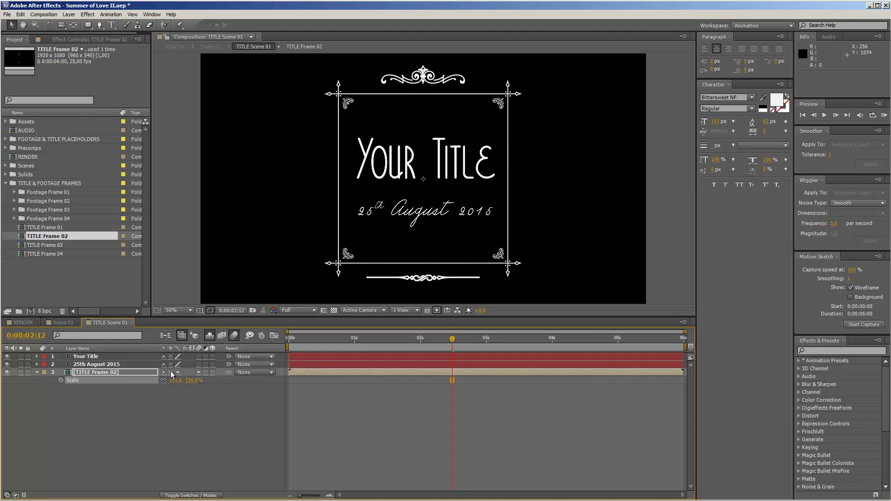
pyautogui.moveTo(194, 380); pyautogui.dragTo(253, 379)
pyautogui.click(163, 380)
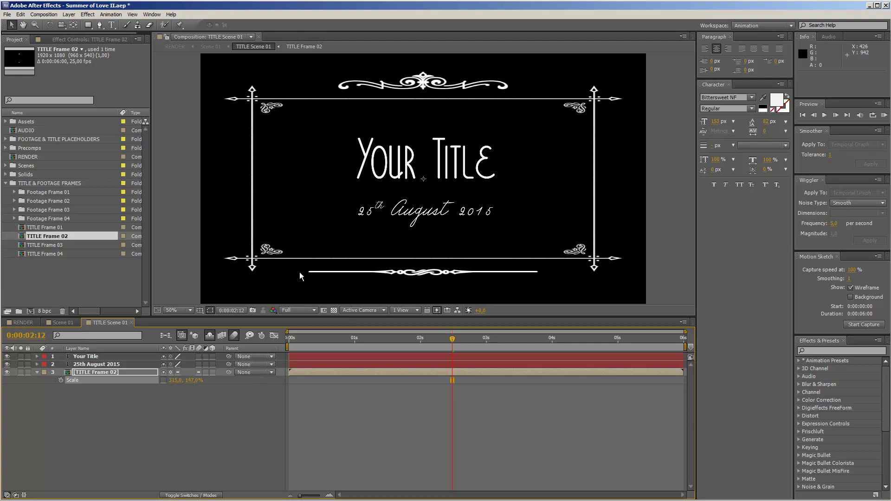
# Undo the frame's latest scale changes, relink its proportions and set its scale to 100%.
pyautogui.hotkey('ctrl', 'z')
pyautogui.hotkey('ctrl', 'z')
pyautogui.hotkey('ctrl', 'z')
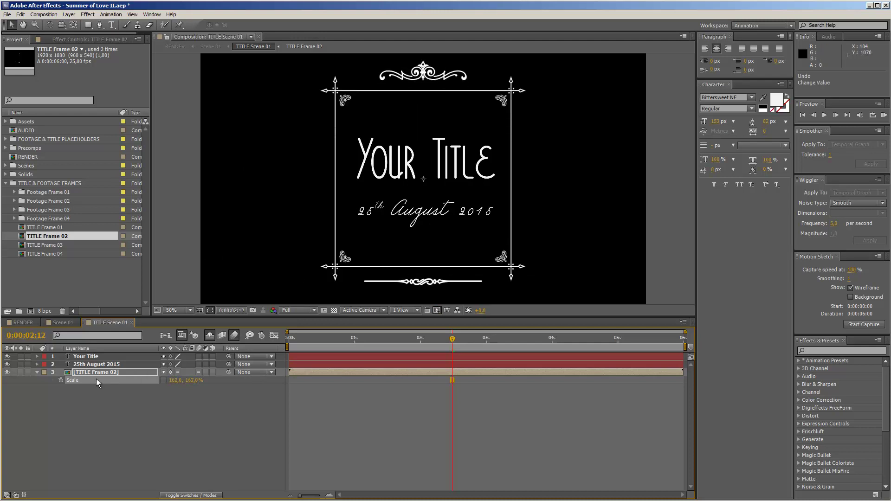
pyautogui.click(164, 380)
pyautogui.click(176, 381)
pyautogui.write('100')
pyautogui.click(177, 413)
# Swap the frame layer for TITLE Frame 03 and TITLE Frame 04 in turn, ending back on TITLE Frame 01.
pyautogui.click(91, 371)
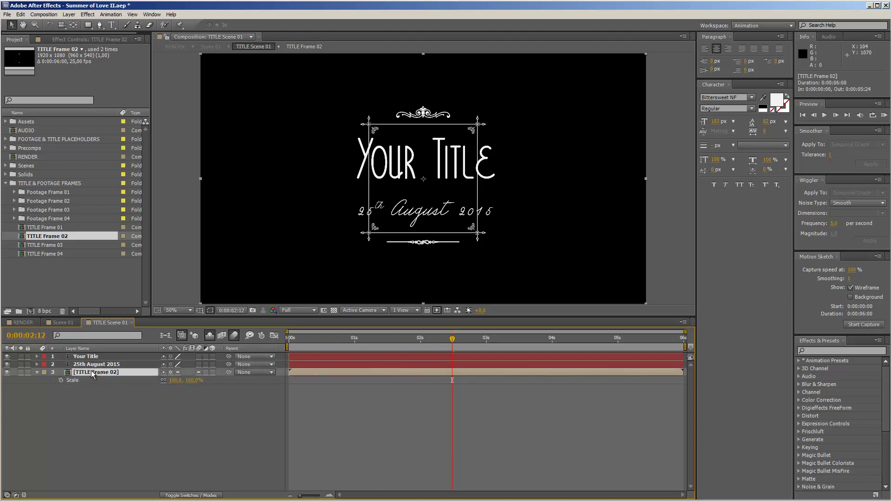
pyautogui.click(43, 247)
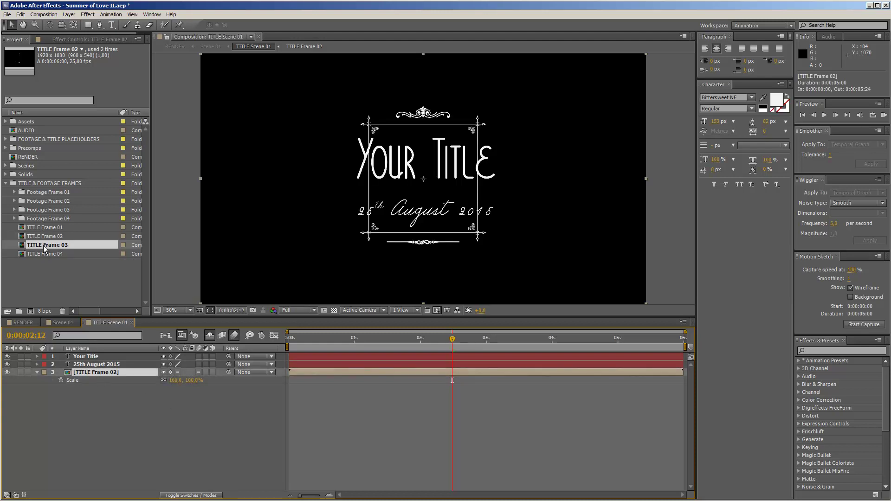
pyautogui.moveTo(55, 243); pyautogui.dragTo(117, 373)
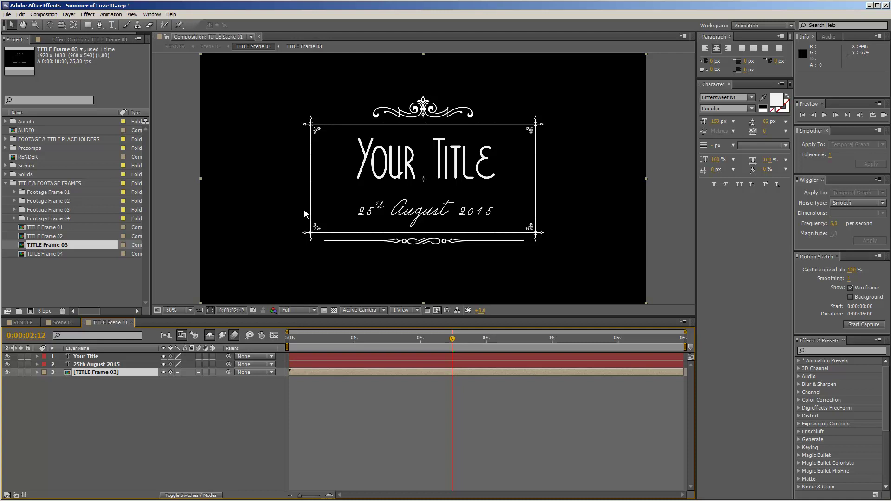
pyautogui.moveTo(54, 254); pyautogui.dragTo(94, 374)
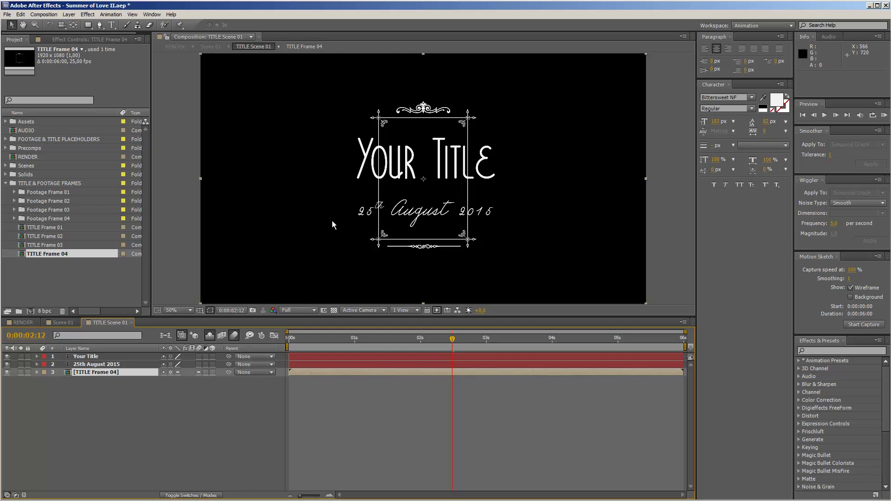
pyautogui.moveTo(49, 227); pyautogui.dragTo(102, 374)
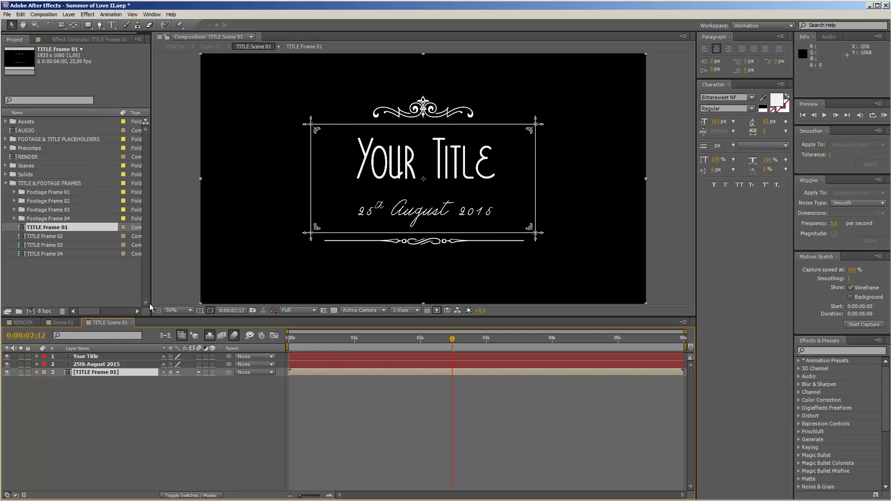
# Return to RENDER and check the titles at 0:00:08:09 and near the end at 0:01:57:23.
pyautogui.click(28, 322)
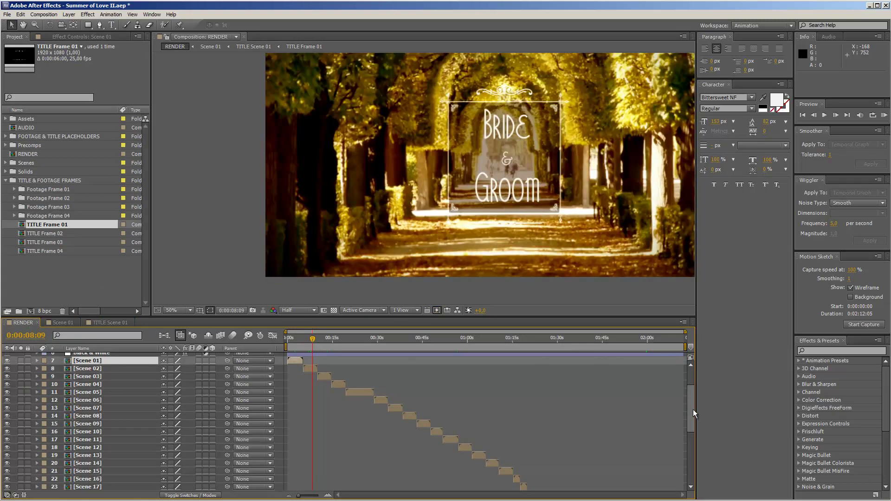
pyautogui.moveTo(694, 413); pyautogui.dragTo(686, 457)
pyautogui.click(644, 341)
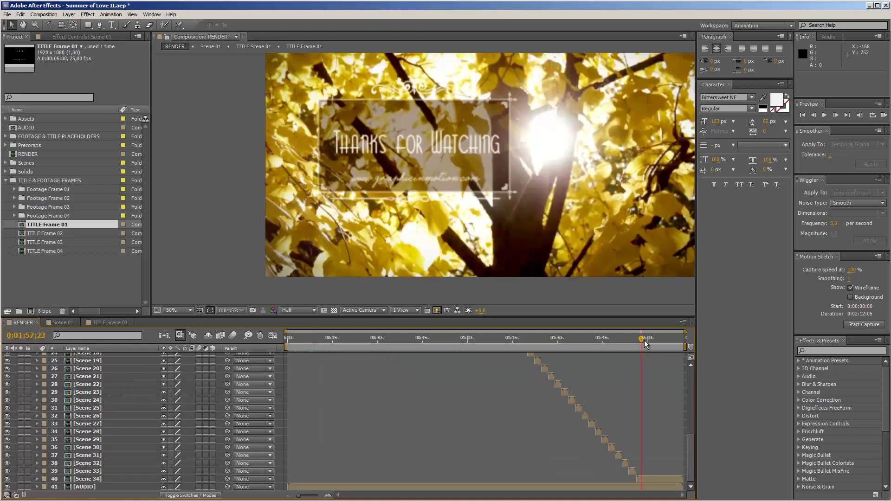
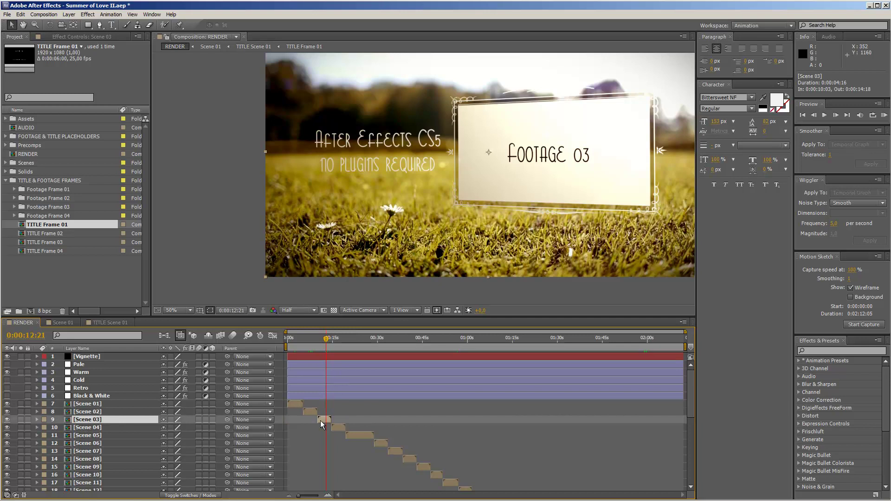
# Open Scene 03, replace the "After Effects CS5 no plugins required" text with "Enter your Title" and switch to the Selection tool.
pyautogui.doubleClick(88, 420)
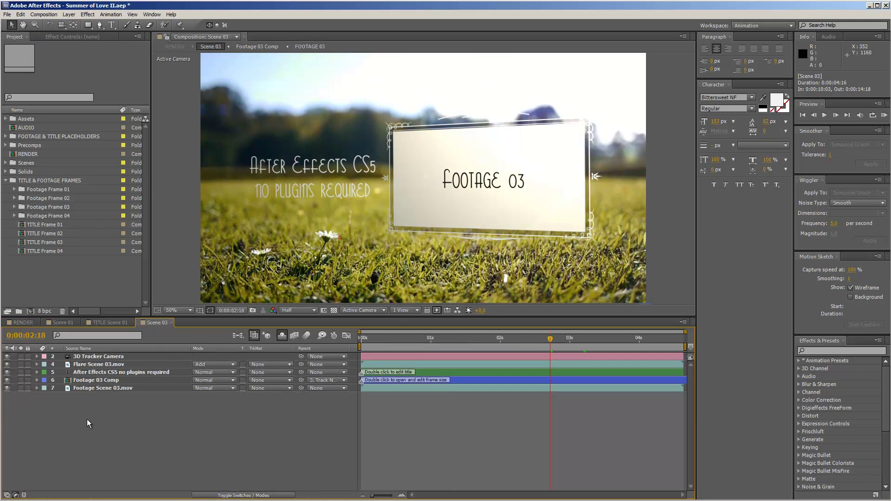
pyautogui.click(82, 374)
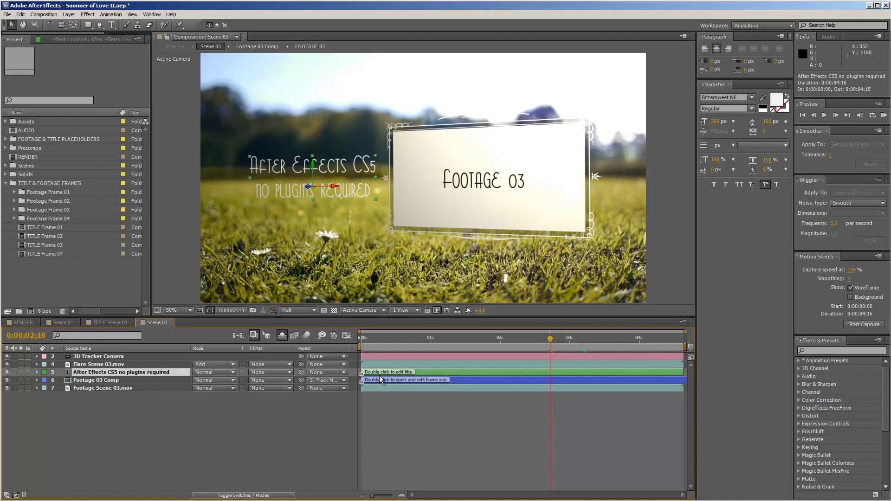
pyautogui.doubleClick(428, 372)
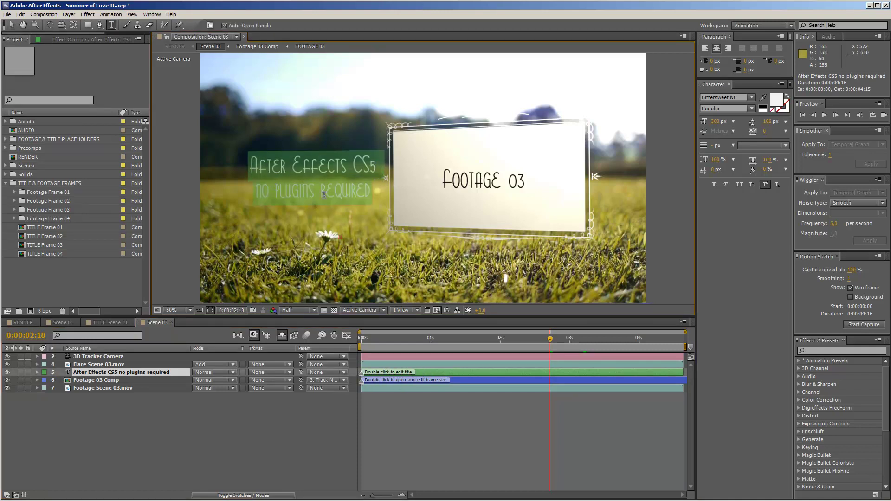
pyautogui.write('En')
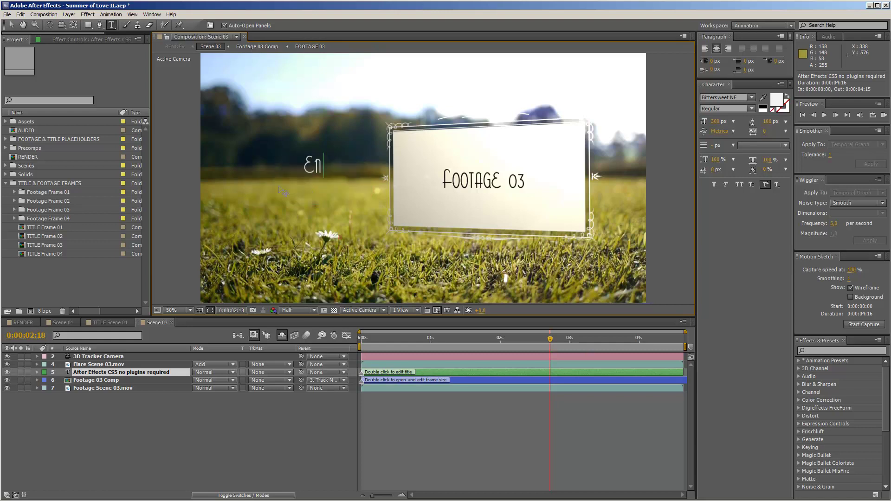
pyautogui.write('ter your Title')
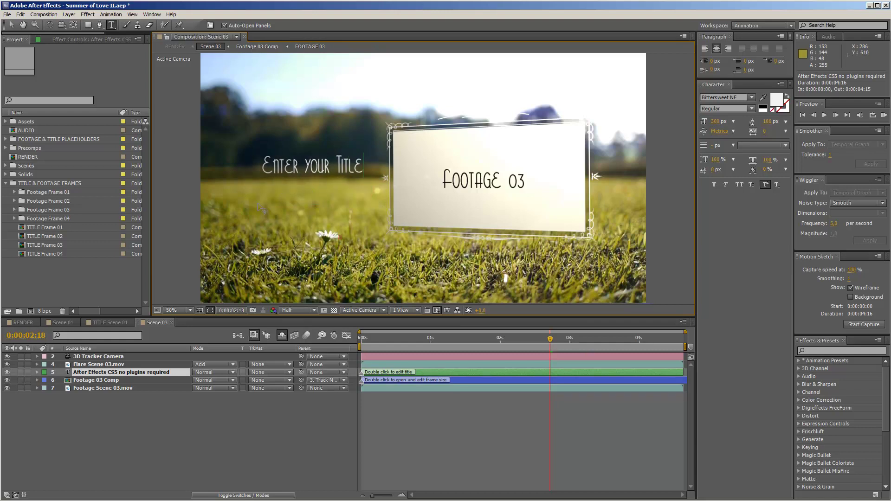
pyautogui.click(131, 451)
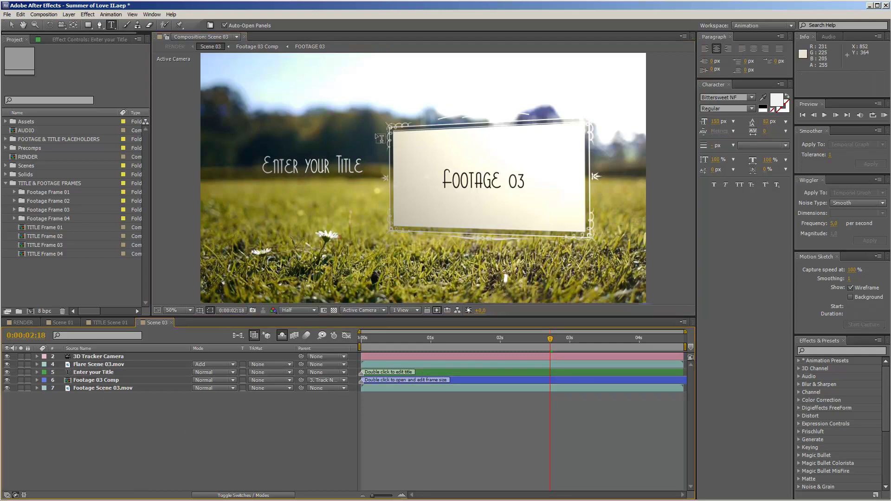
pyautogui.press('v')
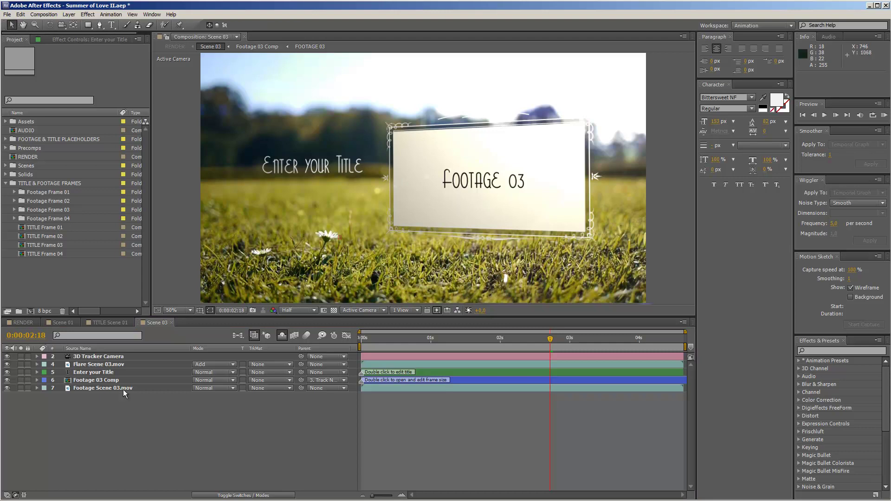
# Open Footage 03 Comp and its nested FOOTAGE 03 placeholder, and inspect the placeholder at 0:00:01:07.
pyautogui.click(82, 381)
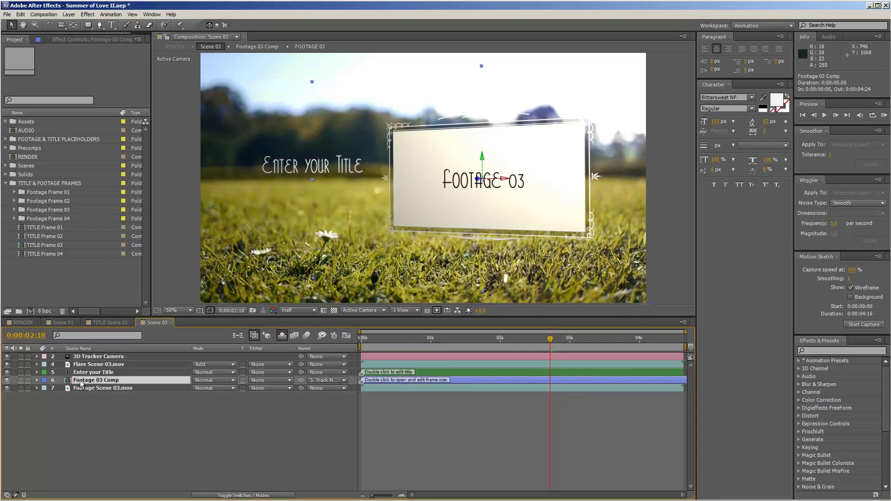
pyautogui.doubleClick(119, 383)
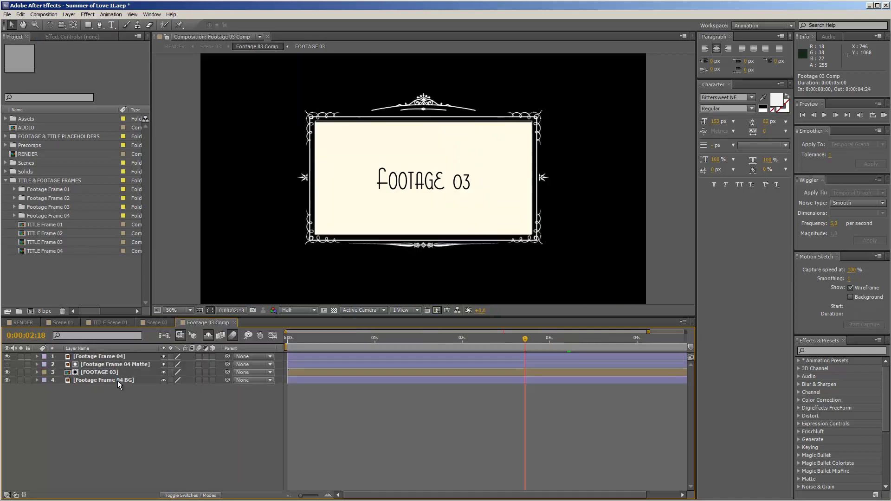
pyautogui.click(302, 340)
pyautogui.click(113, 374)
pyautogui.doubleClick(114, 374)
pyautogui.moveTo(358, 341); pyautogui.dragTo(374, 338)
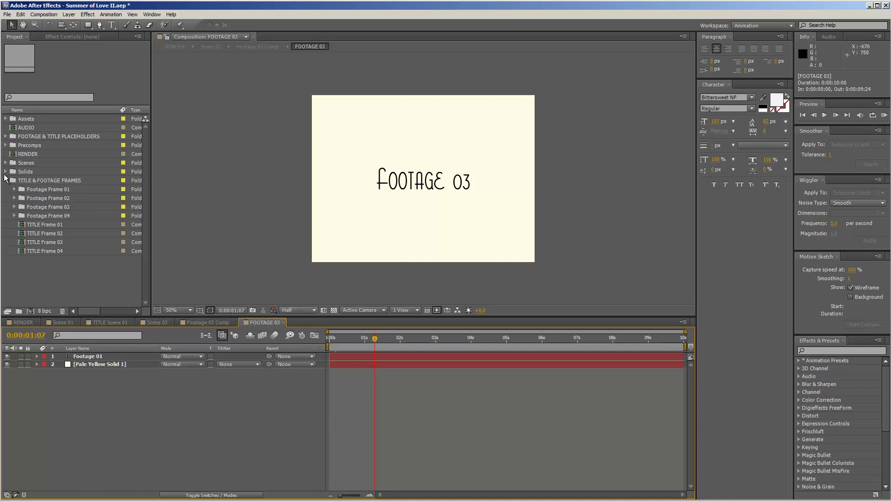
# Expand the FOOTAGE & TITLE PLACEHOLDERS folder to review the placeholders and check Scene 03 in RENDER at 0:00:11:10.
pyautogui.click(12, 140)
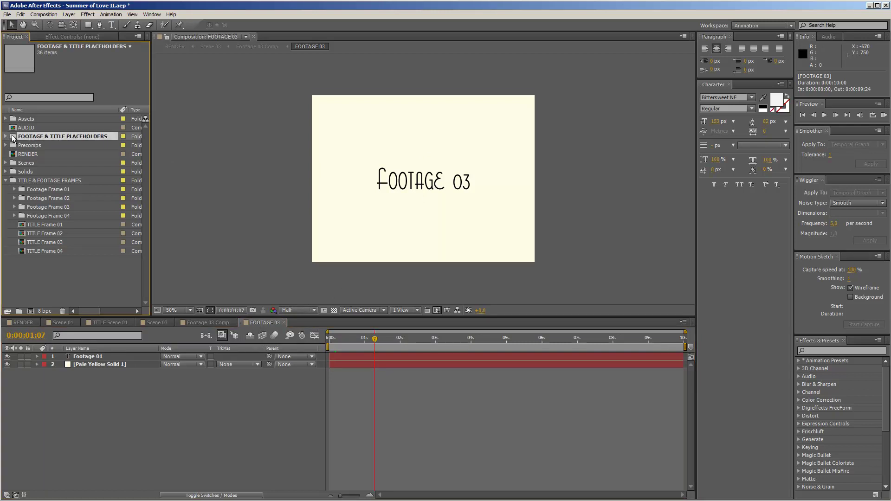
pyautogui.click(5, 137)
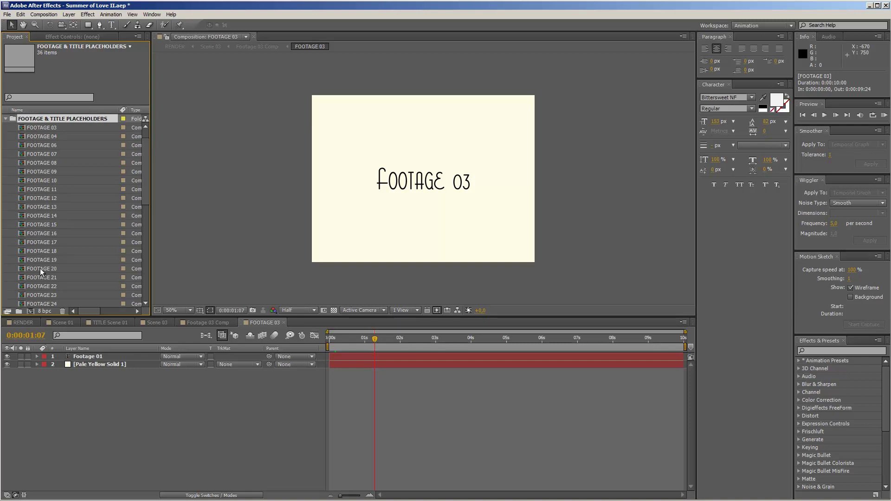
pyautogui.click(28, 324)
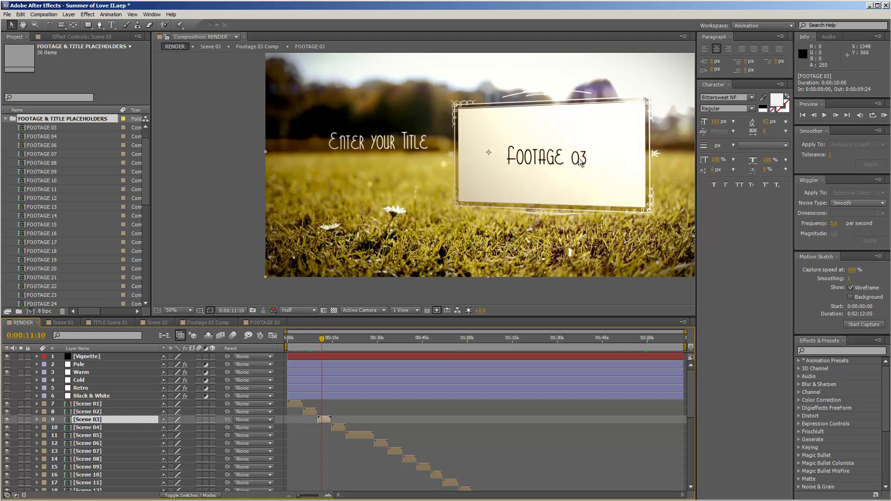
# Open the FOOTAGE 03 placeholder and import the photo IMG_3171.jpg from the Preview_Photos folder.
pyautogui.scroll(1, 18, 145)
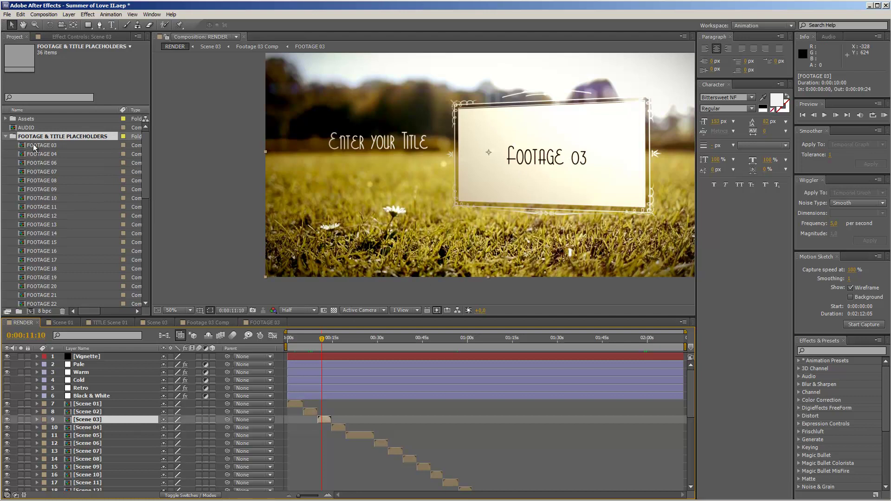
pyautogui.doubleClick(34, 147)
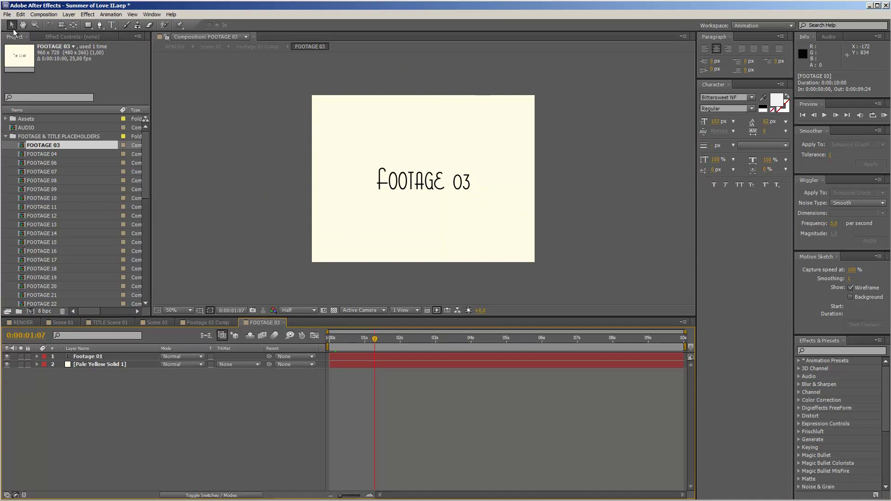
pyautogui.click(9, 15)
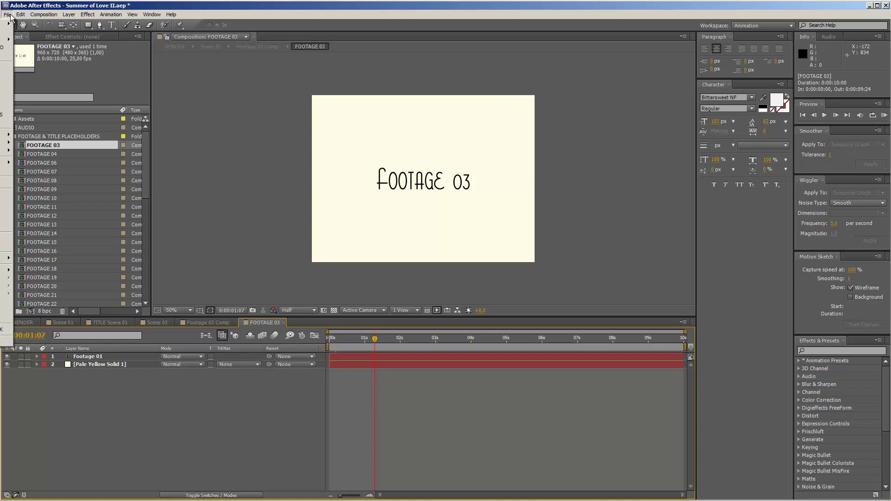
pyautogui.moveTo(6, 134)
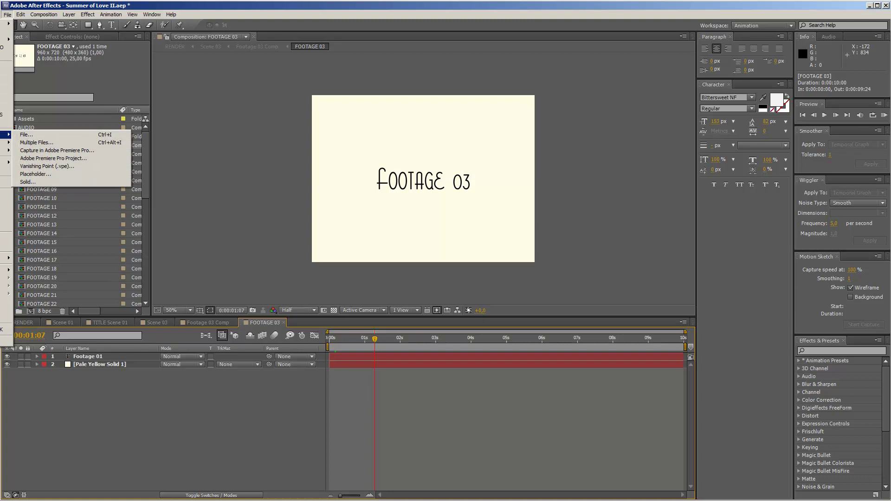
pyautogui.click(26, 134)
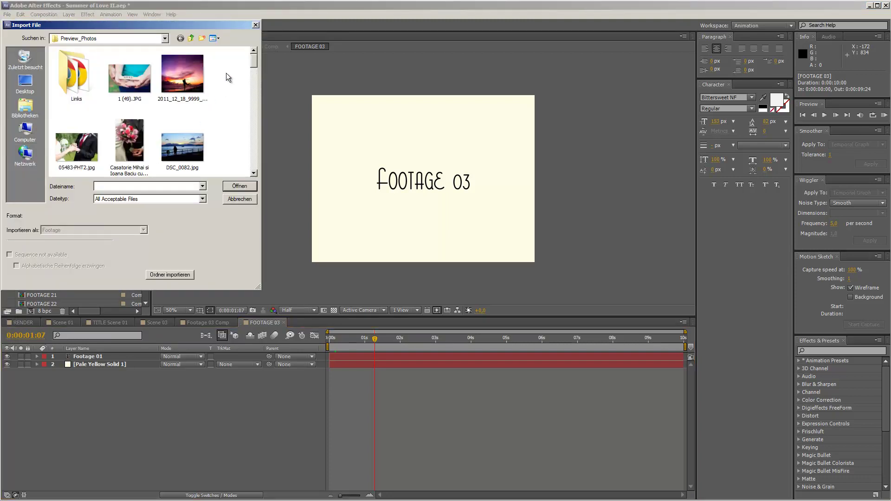
pyautogui.moveTo(254, 62); pyautogui.dragTo(255, 104)
pyautogui.click(182, 103)
pyautogui.click(250, 184)
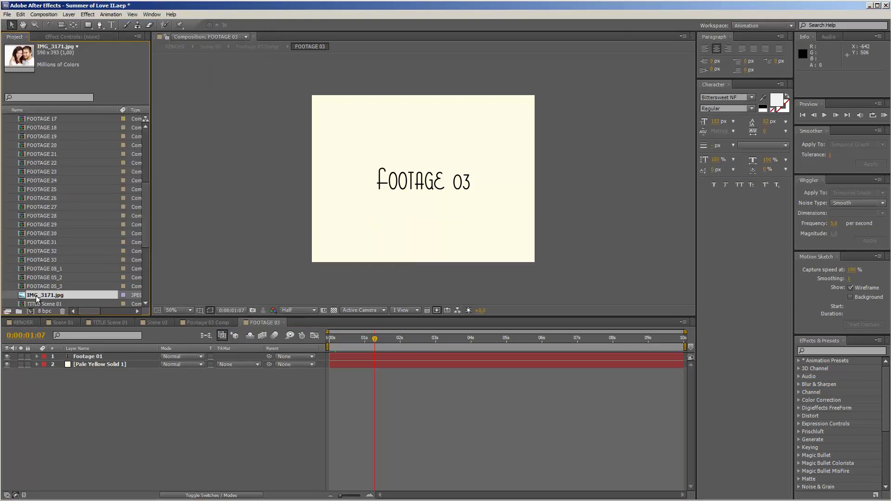
# Place IMG_3171.jpg in the FOOTAGE 03 composition and delete the Footage 01 text and Pale Yellow Solid 1 layers.
pyautogui.scroll(-4, 36, 298)
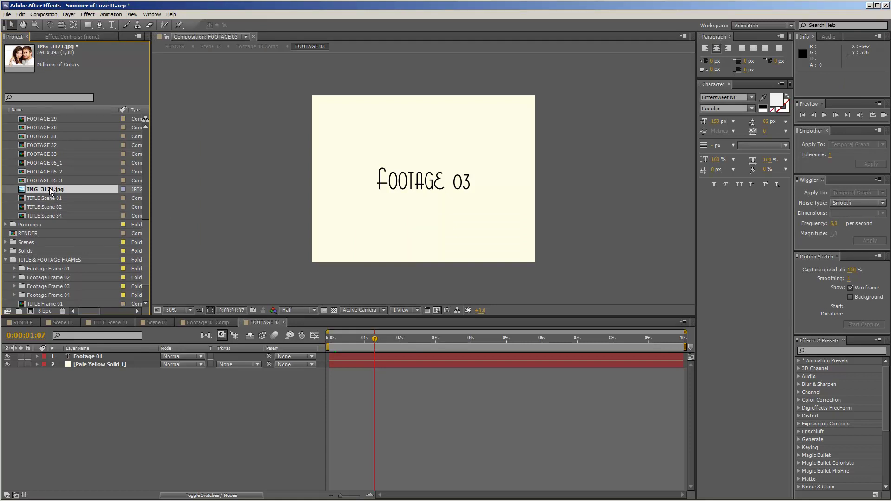
pyautogui.moveTo(51, 192); pyautogui.dragTo(95, 360)
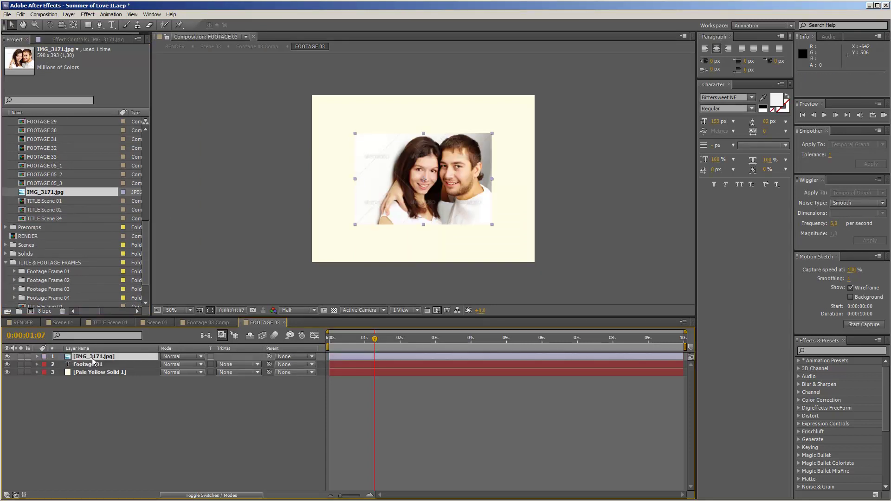
pyautogui.keyDown('shift'); pyautogui.click(98, 373); pyautogui.keyUp('shift')
pyautogui.press('Delete')
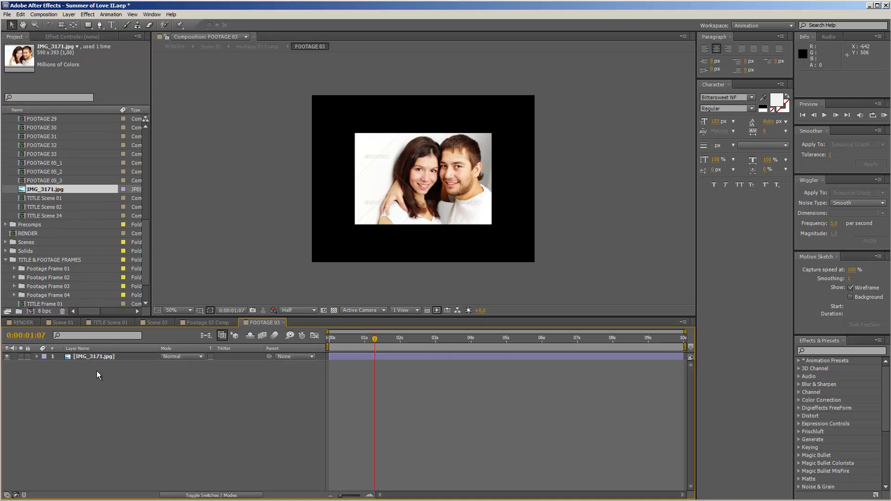
# Scale the IMG_3171.jpg layer to 179% and check the framed photo in Scene 03.
pyautogui.click(91, 356)
pyautogui.press('s')
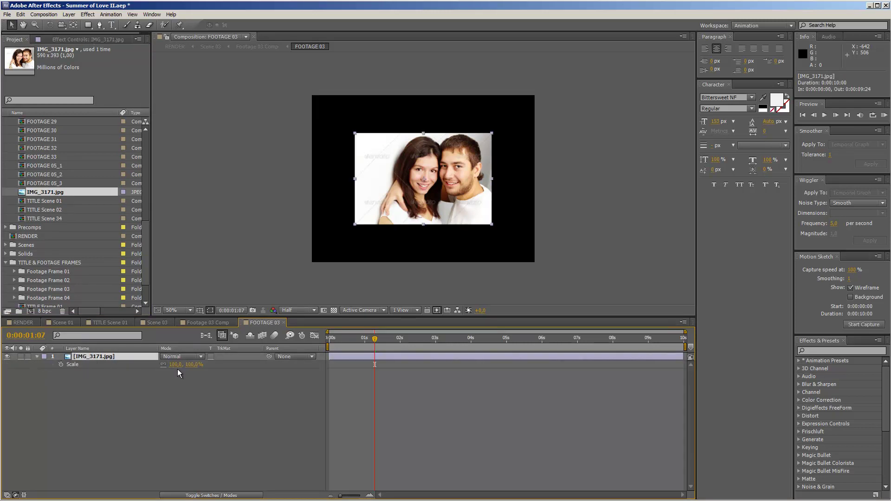
pyautogui.moveTo(175, 364); pyautogui.dragTo(215, 366)
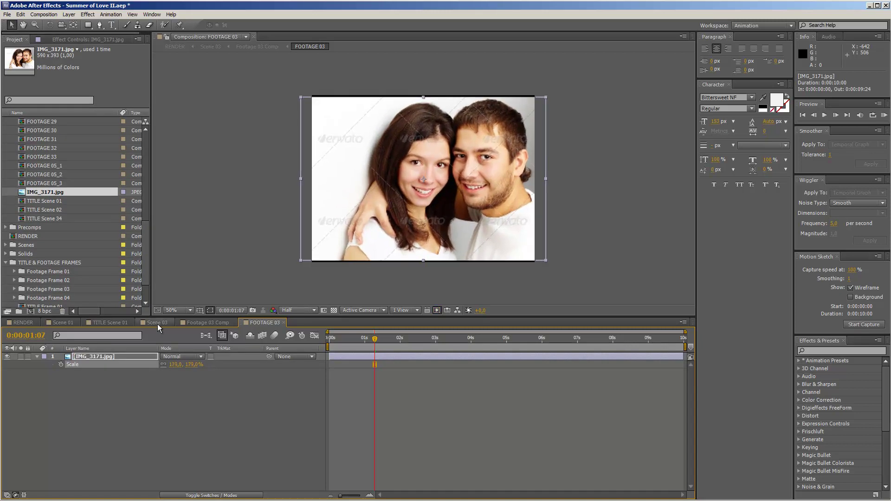
pyautogui.click(157, 322)
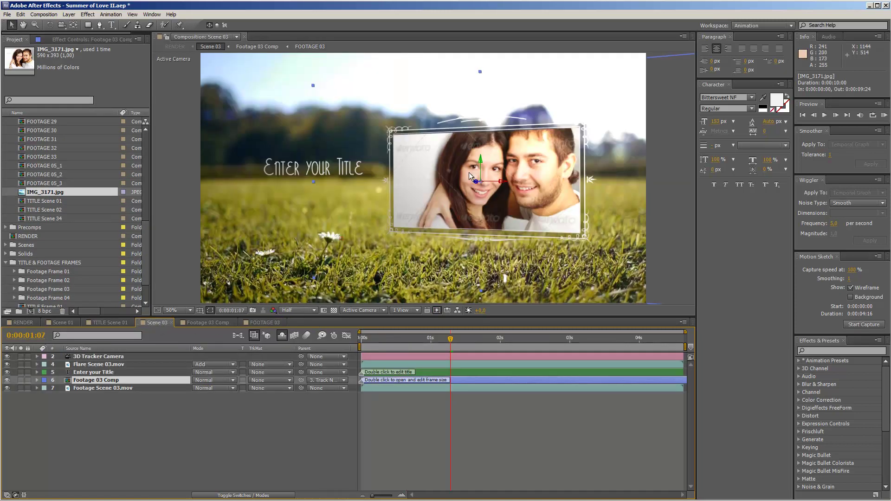
# Try moving the photo down to position 480, 440 in FOOTAGE 03 and check its framing in Scene 03.
pyautogui.click(263, 323)
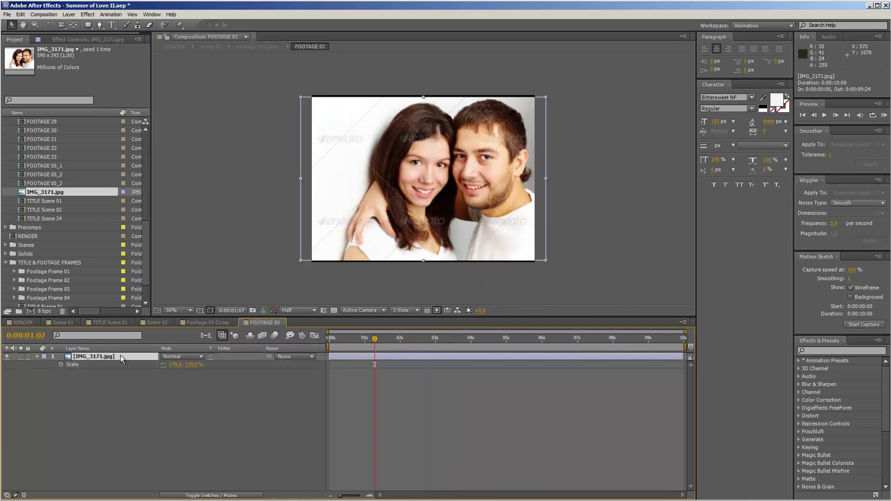
pyautogui.hotkey('shift', 'Down')
pyautogui.hotkey('shift', 'Down')
pyautogui.hotkey('shift', 'Down')
pyautogui.hotkey('shift', 'Down')
pyautogui.hotkey('shift', 'Down')
pyautogui.hotkey('shift', 'Down')
pyautogui.hotkey('shift', 'Down')
pyautogui.hotkey('shift', 'Down')
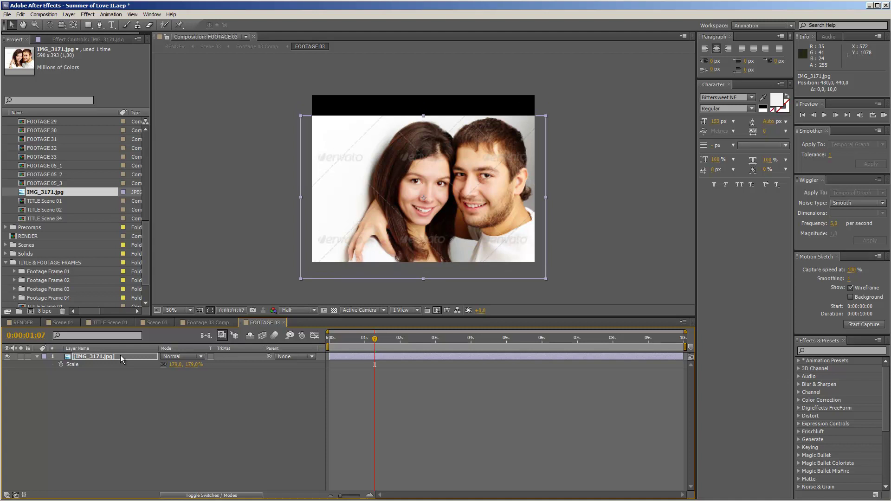
pyautogui.click(160, 324)
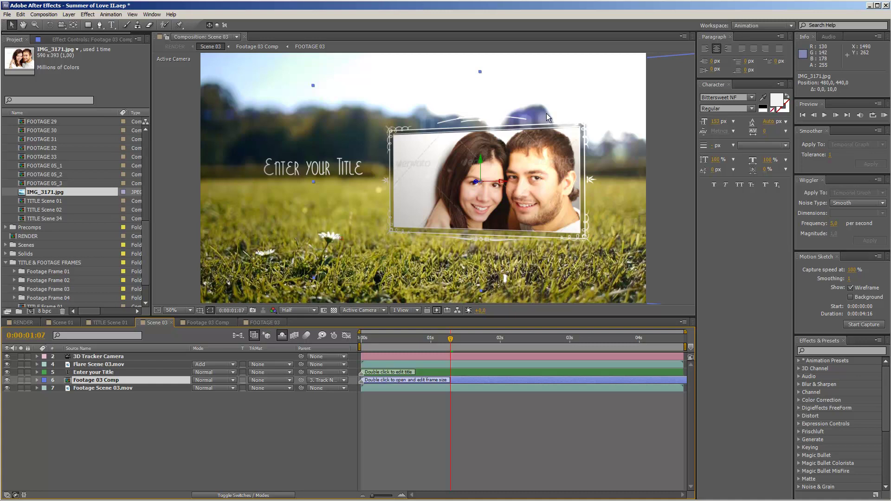
# Go back into FOOTAGE 03 and return the photo to position 480, 360.
pyautogui.doubleClick(514, 156)
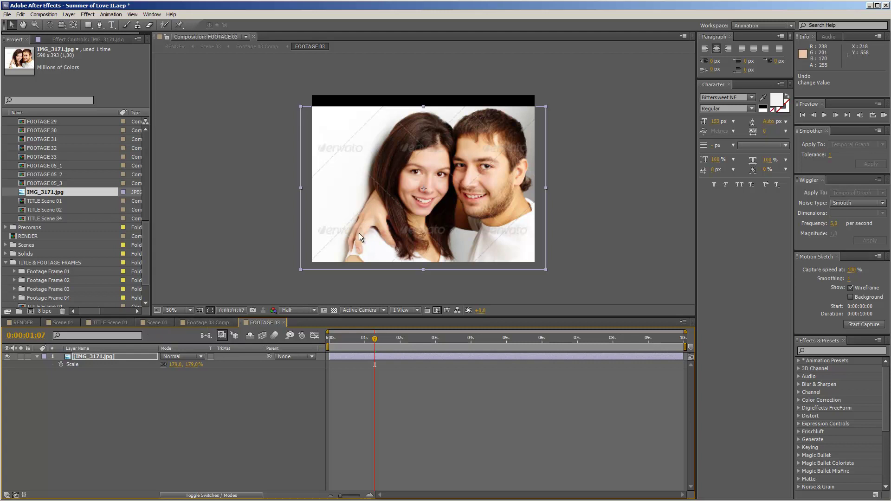
pyautogui.click(112, 358)
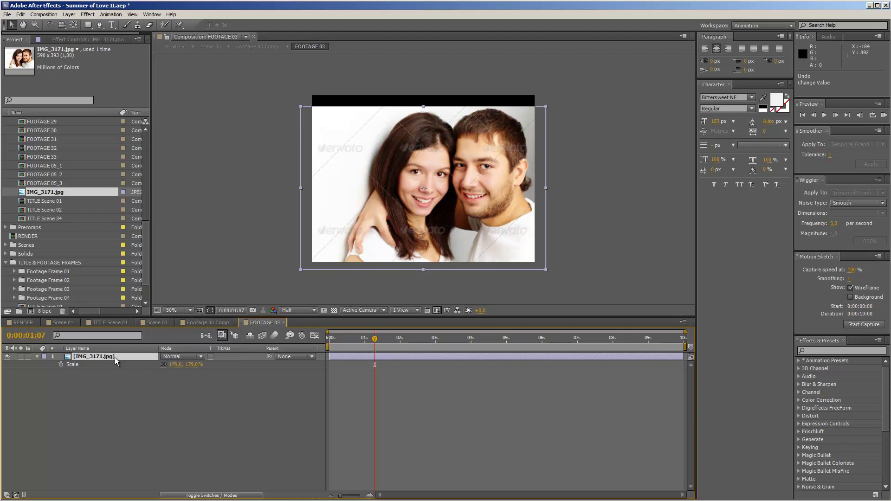
pyautogui.hotkey('shift', 'Up')
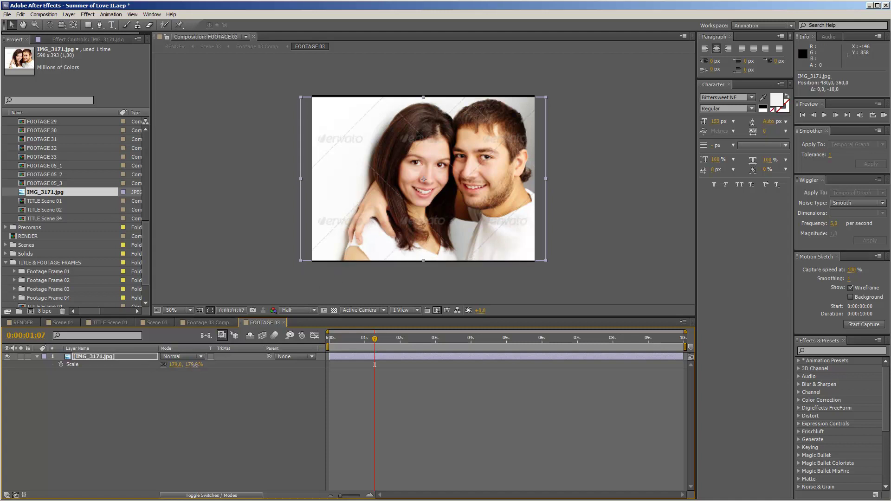
# Scale the IMG_3171.jpg layer to 185% so it fills the composition, and deselect it.
pyautogui.moveTo(375, 364); pyautogui.dragTo(378, 364)
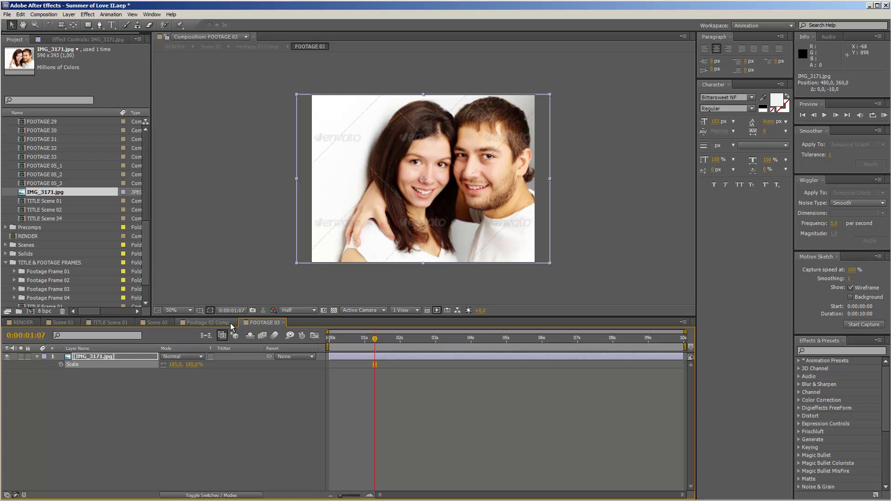
pyautogui.click(207, 340)
pyautogui.click(207, 360)
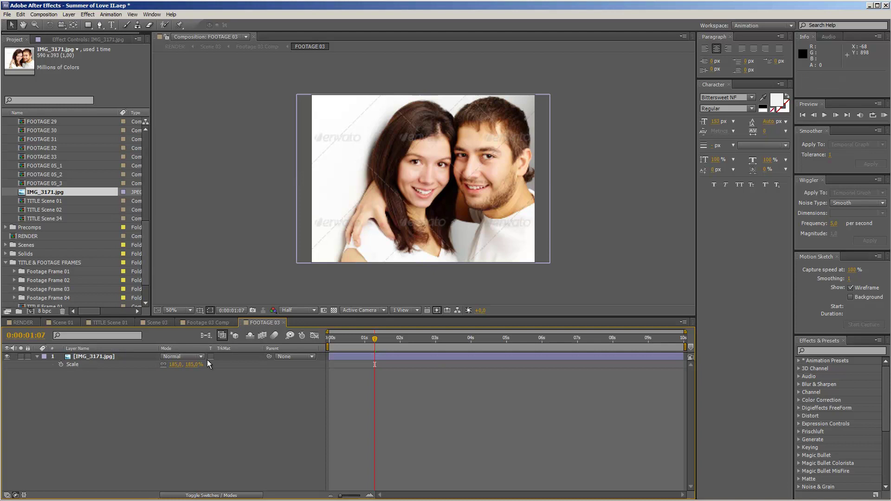
# Go up to Footage 03 Comp and locate the TITLE & FOOTAGE FRAMES folder in the project.
pyautogui.click(207, 336)
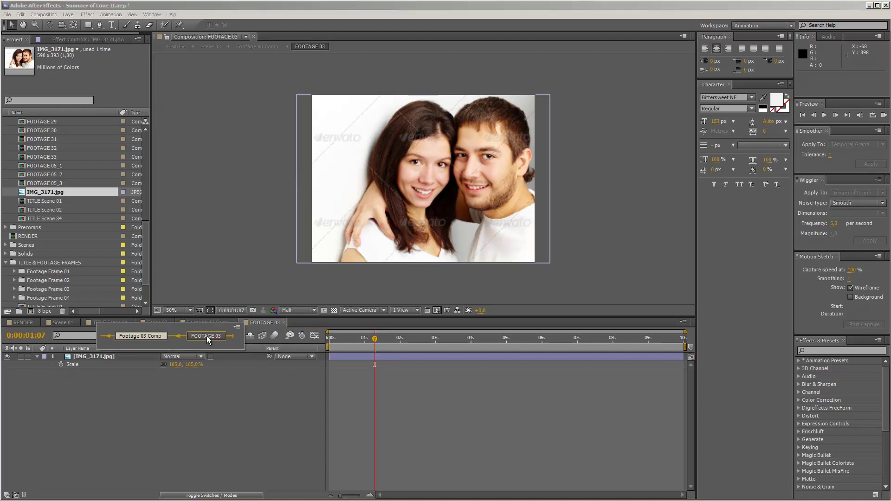
pyautogui.click(135, 335)
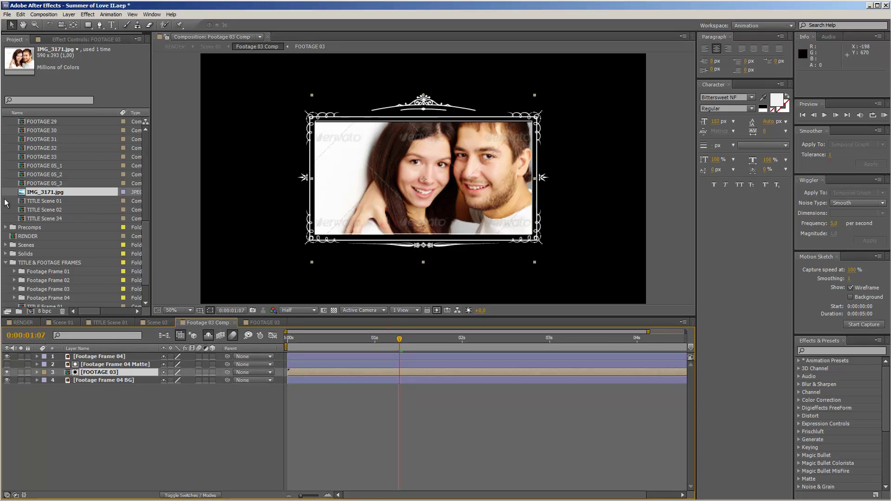
pyautogui.scroll(-2, 13, 215)
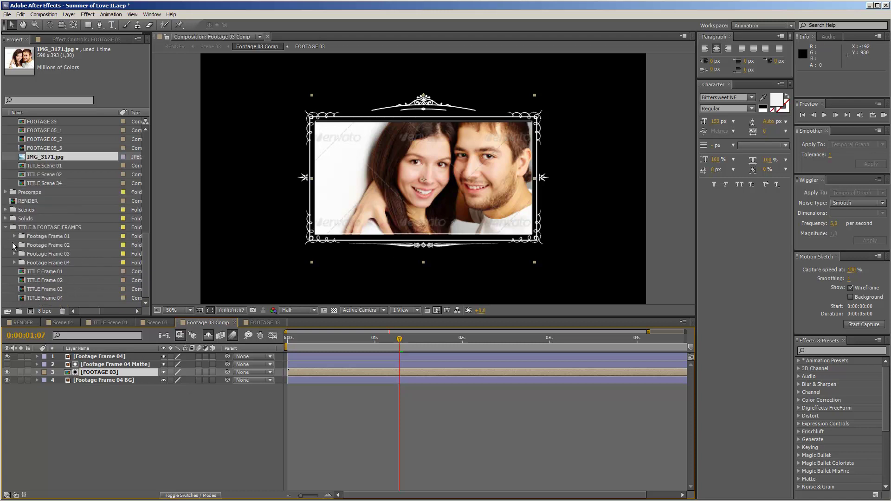
pyautogui.click(34, 228)
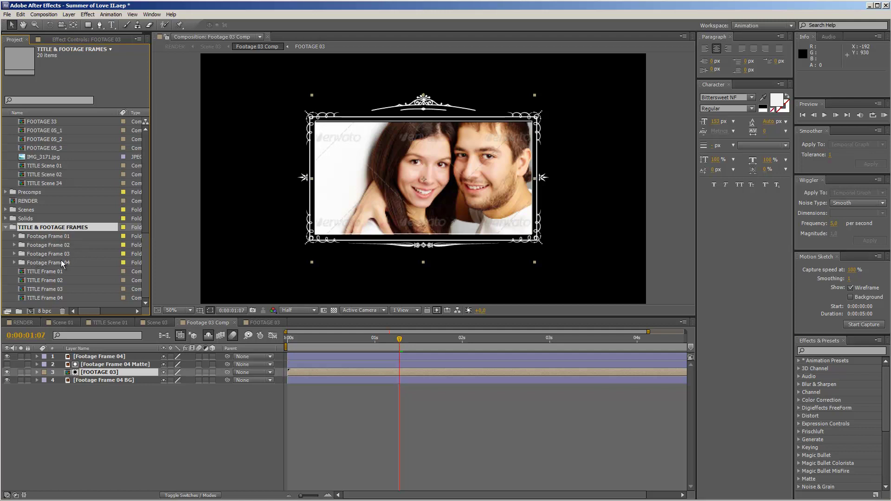
# Replace the Footage Frame 04 layer in Footage 03 Comp with Footage Frame 01 from its project folder.
pyautogui.click(109, 357)
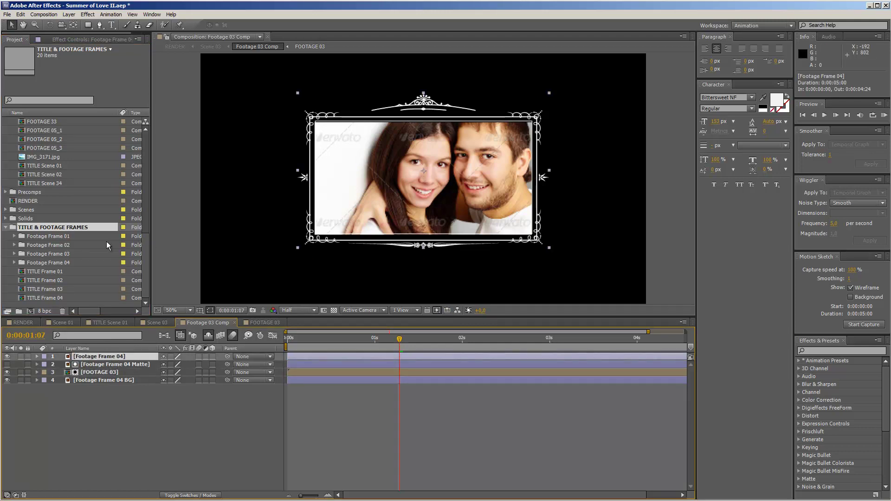
pyautogui.click(14, 236)
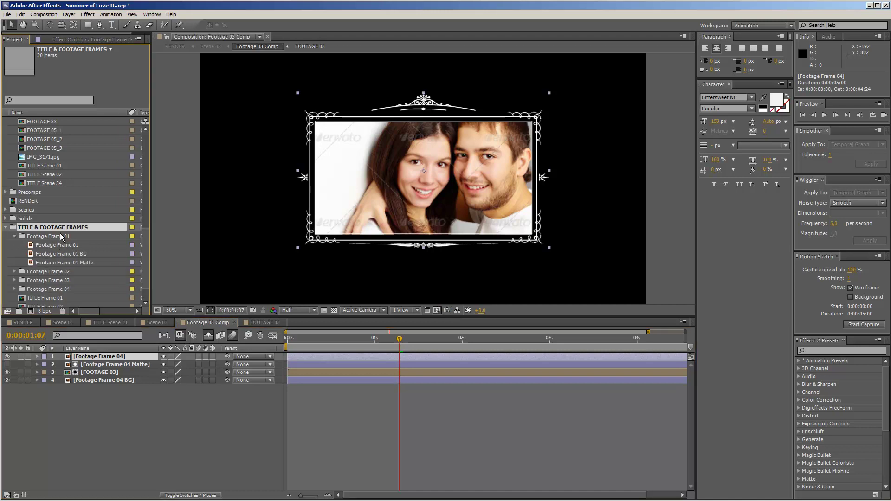
pyautogui.click(54, 245)
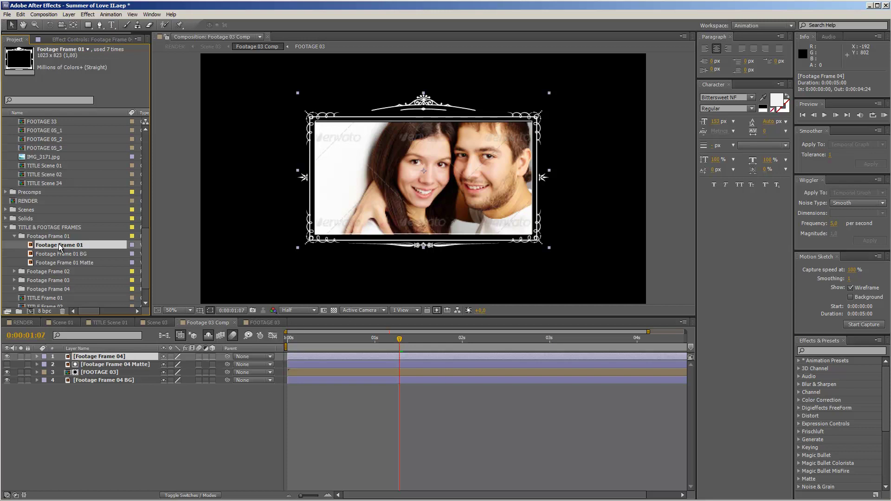
pyautogui.moveTo(63, 250); pyautogui.dragTo(124, 356)
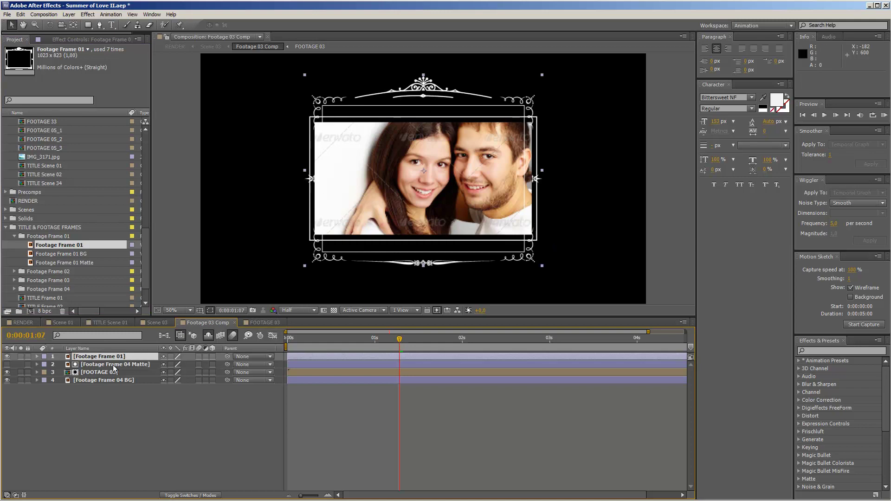
# Replace the Footage Frame 04 Matte and Footage Frame 04 BG layers with Footage Frame 01 Matte and Footage Frame 01 BG.
pyautogui.click(121, 365)
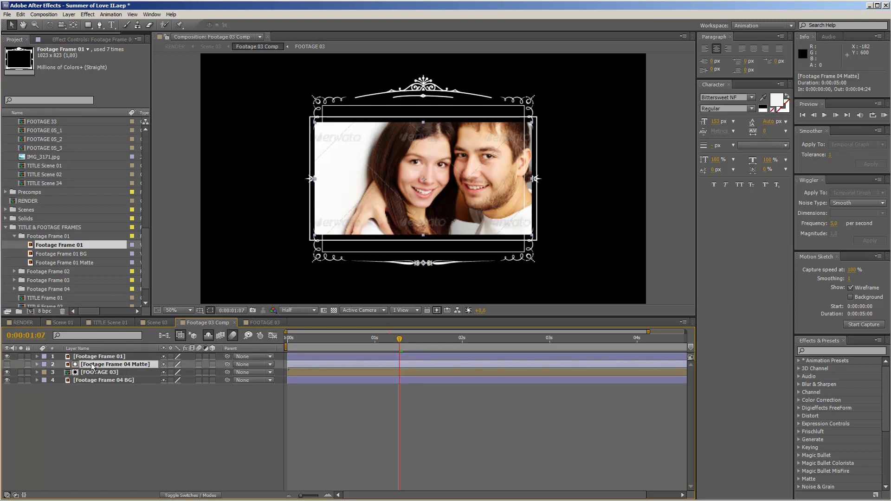
pyautogui.click(79, 263)
pyautogui.moveTo(79, 263); pyautogui.dragTo(131, 369)
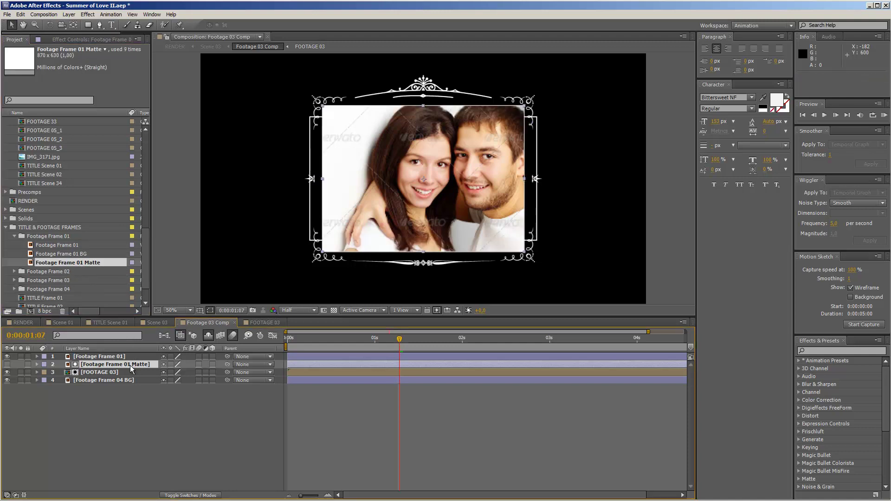
pyautogui.click(128, 381)
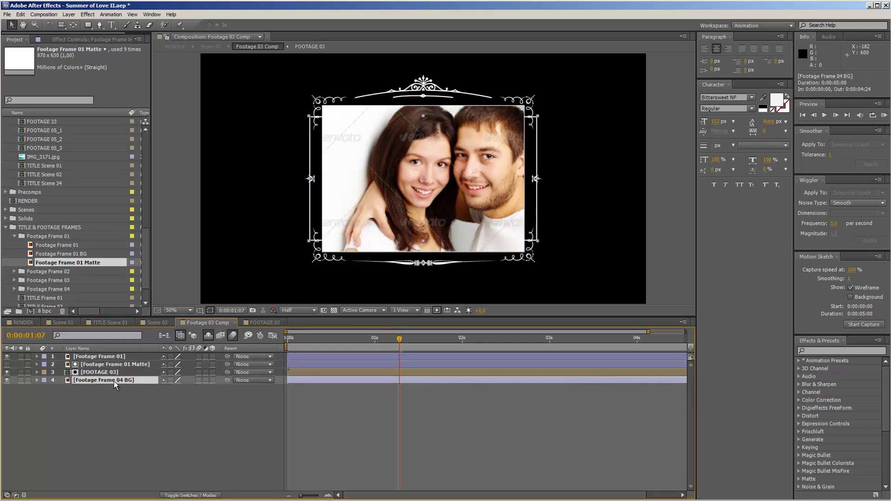
pyautogui.click(77, 253)
pyautogui.moveTo(77, 253); pyautogui.dragTo(125, 382)
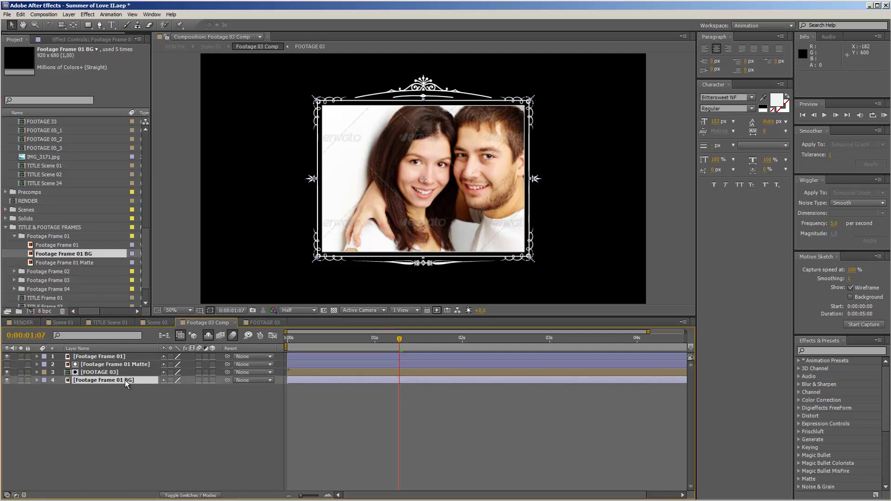
# Check the photo with its new frame in Scene 03.
pyautogui.scroll(2, 421, 194)
pyautogui.scroll(-2, 422, 194)
pyautogui.click(165, 325)
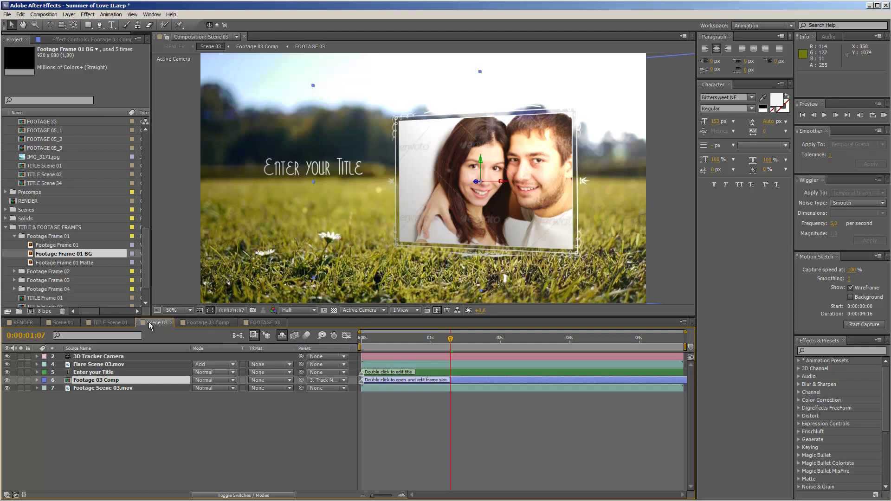
# Replace the Footage Frame 01 layer in Footage 03 Comp with Footage Frame 02 from its project folder.
pyautogui.click(211, 323)
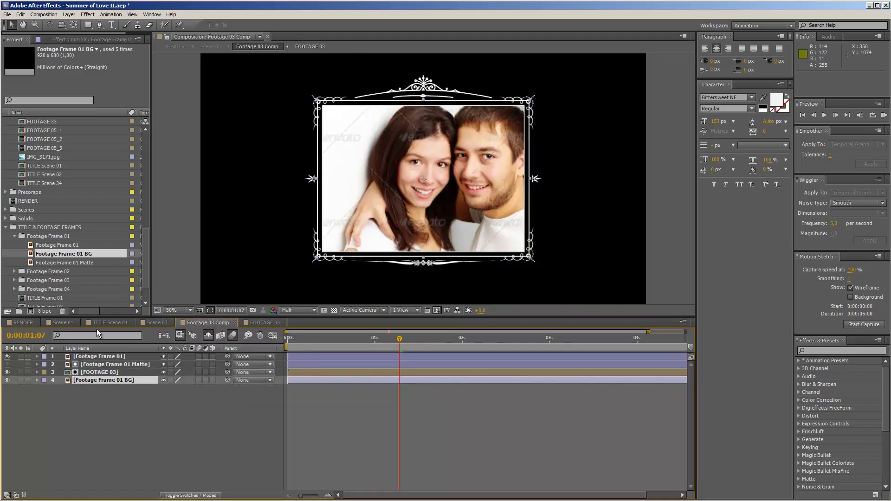
pyautogui.click(13, 236)
pyautogui.click(14, 254)
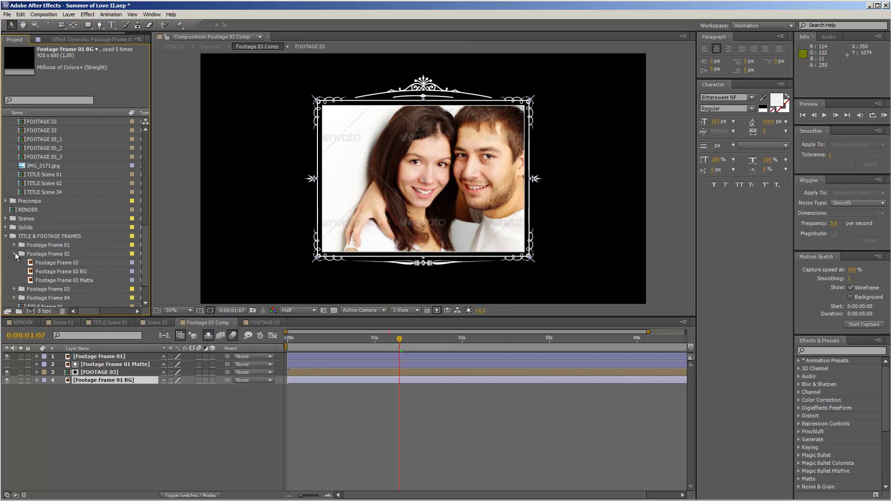
pyautogui.click(106, 357)
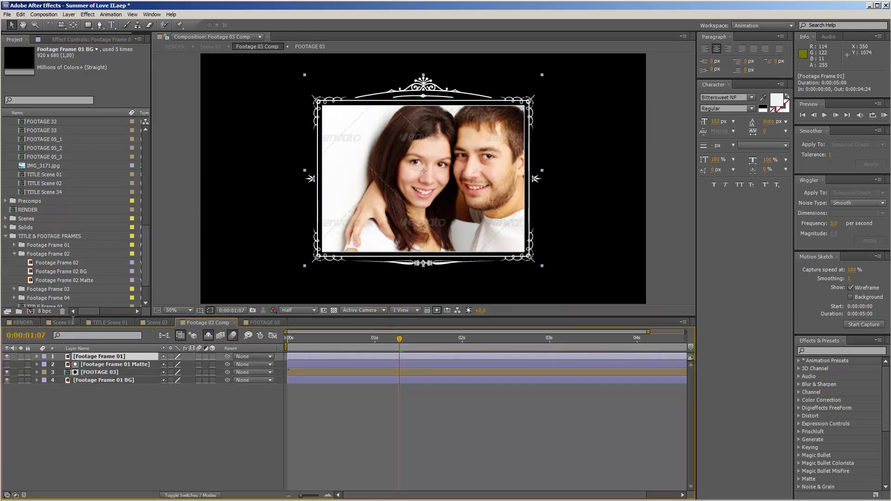
pyautogui.click(61, 263)
pyautogui.moveTo(120, 352); pyautogui.dragTo(120, 357)
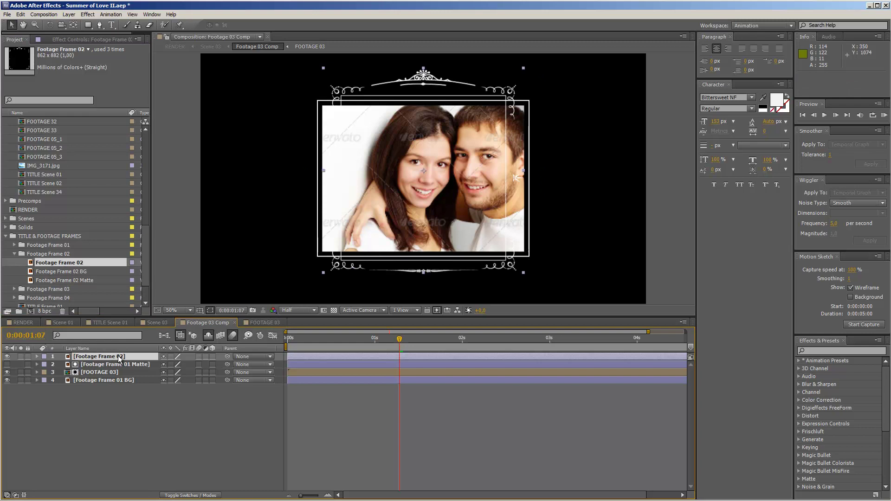
# Replace the Footage Frame 01 Matte and Footage Frame 01 BG layers with Footage Frame 02 Matte and Footage Frame 02 BG.
pyautogui.click(119, 365)
pyautogui.moveTo(77, 278); pyautogui.dragTo(128, 365)
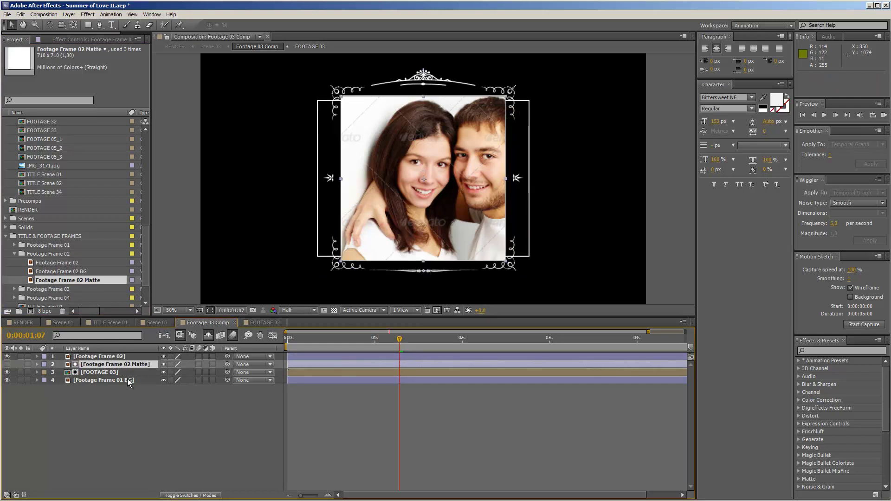
pyautogui.click(130, 380)
pyautogui.click(78, 272)
pyautogui.moveTo(78, 272); pyautogui.dragTo(135, 382)
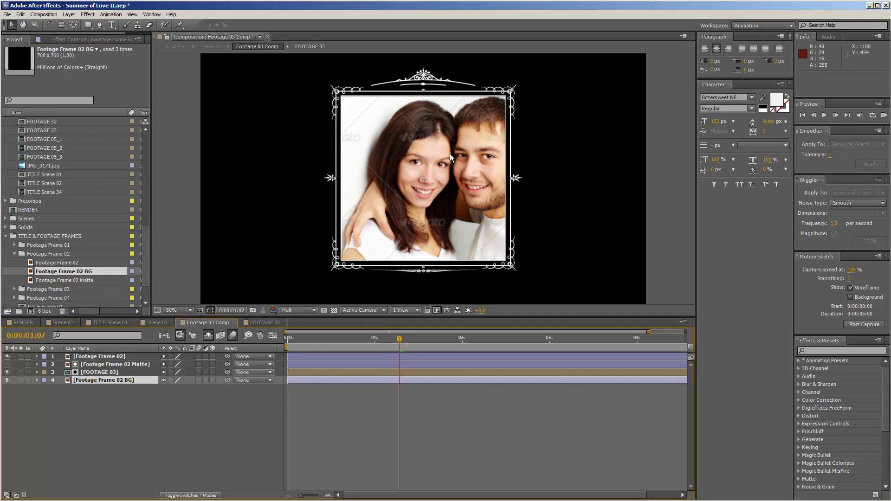
pyautogui.click(135, 433)
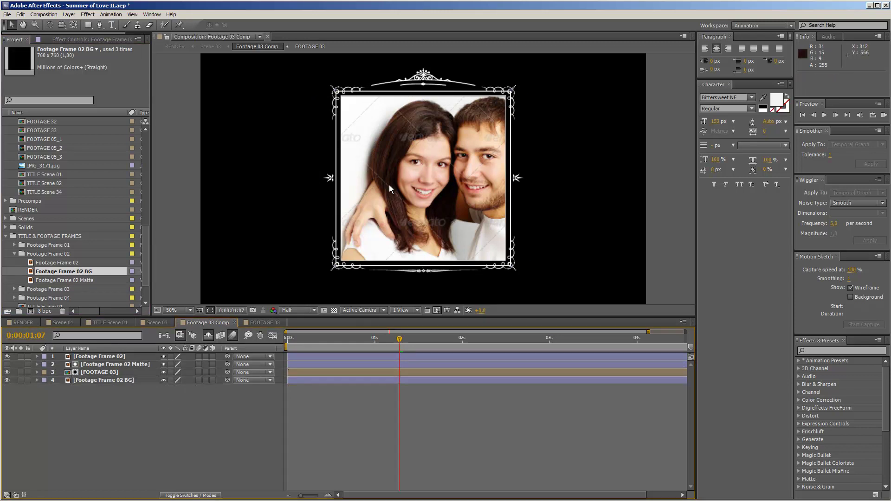
# Inspect the frame's upper edge at full resolution and nudge Footage Frame 02 Matte up to Y position 537.3.
pyautogui.press('.')
pyautogui.click(297, 310)
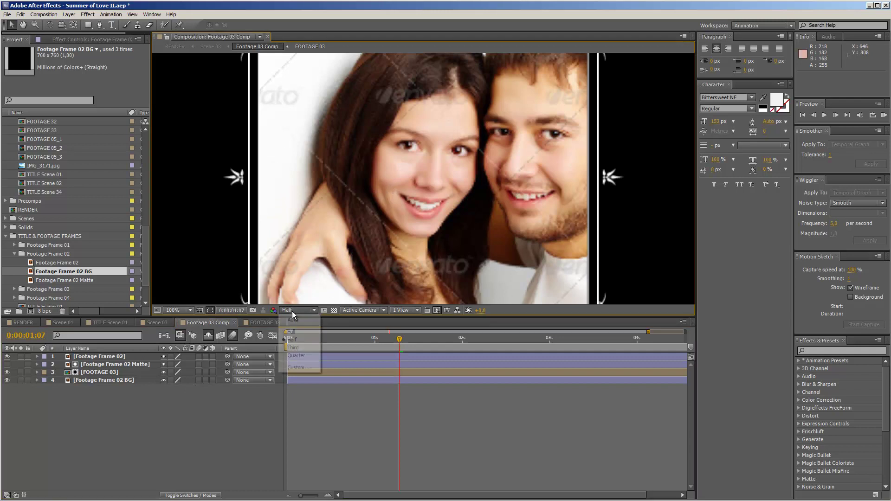
pyautogui.click(290, 327)
pyautogui.scroll(3, 394, 194)
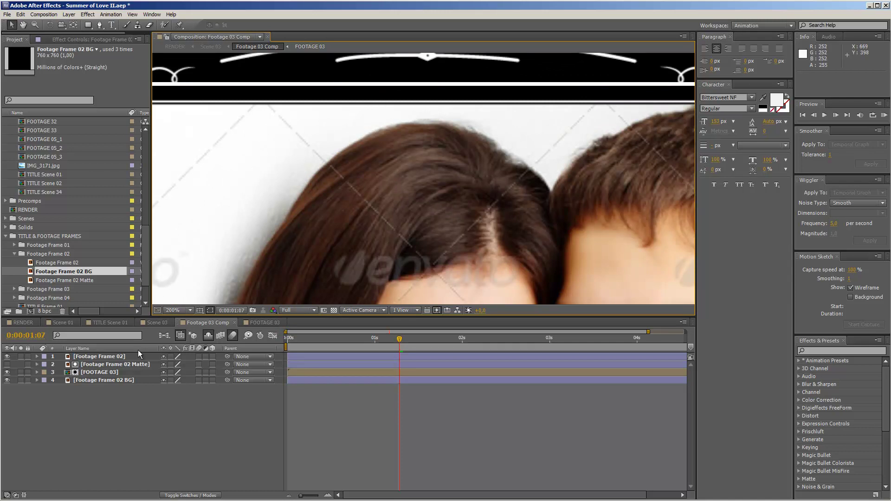
pyautogui.click(133, 365)
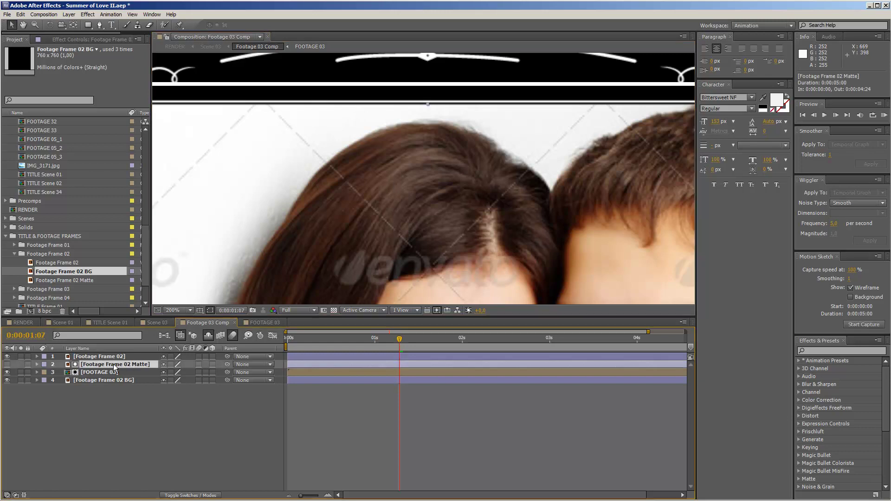
pyautogui.press('Up')
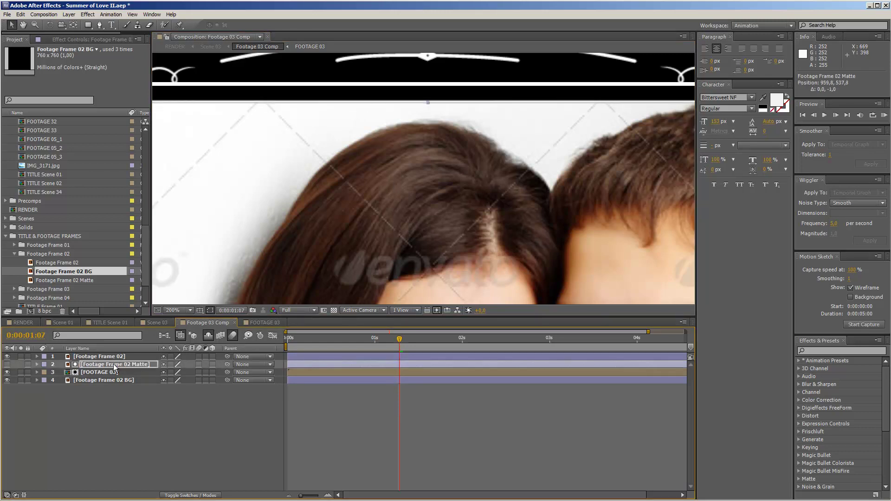
pyautogui.press('Up')
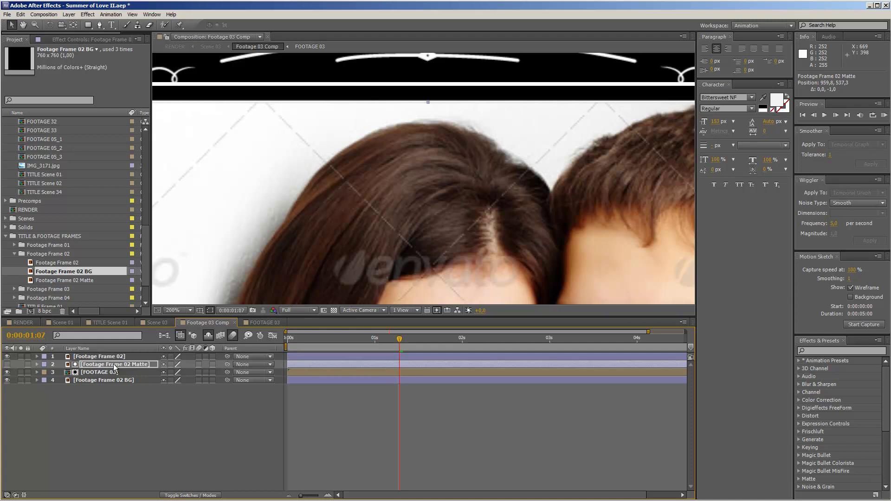
# Inspect the frame's lower and side edges and nudge Footage Frame 02 Matte right to X position 960.3.
pyautogui.press(',')
pyautogui.press('h')
pyautogui.moveTo(397, 206); pyautogui.dragTo(396, 105)
pyautogui.scroll(-2, 396, 136)
pyautogui.press('v')
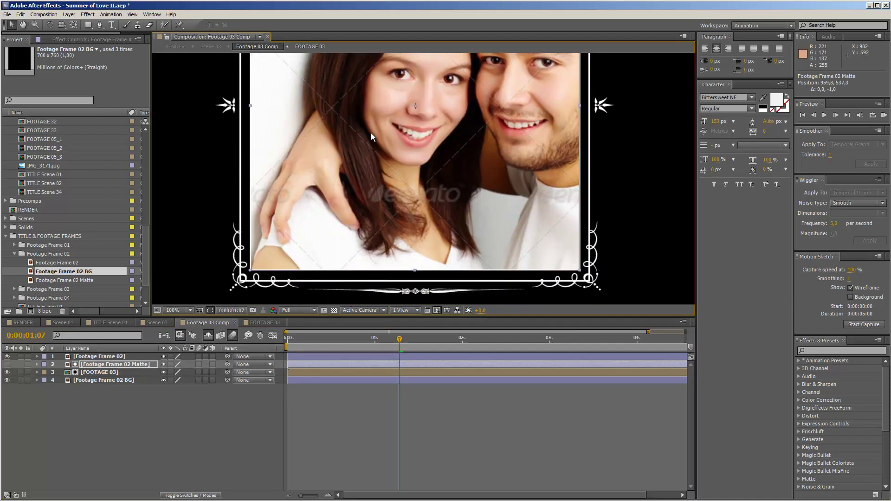
pyautogui.scroll(5, 367, 144)
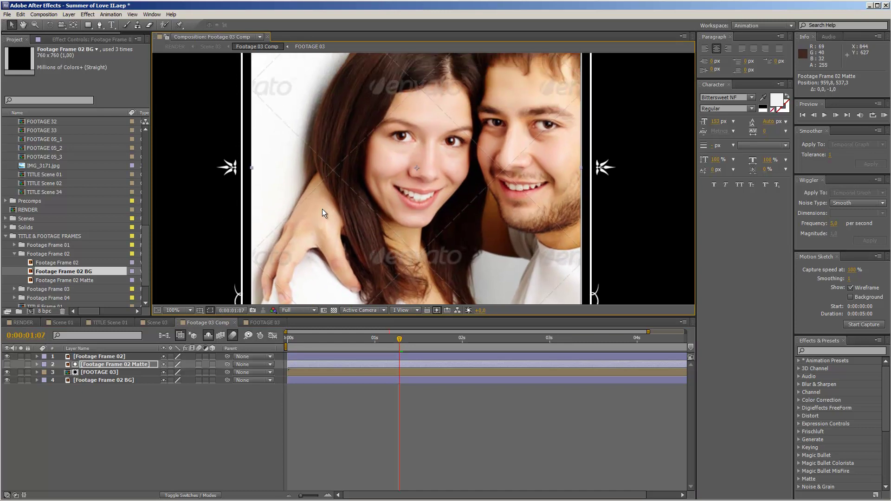
pyautogui.press('.')
pyautogui.press('.')
pyautogui.press('h')
pyautogui.moveTo(597, 193); pyautogui.dragTo(283, 200)
pyautogui.press('v')
pyautogui.moveTo(445, 175); pyautogui.dragTo(447, 175)
pyautogui.scroll(-5, 447, 175)
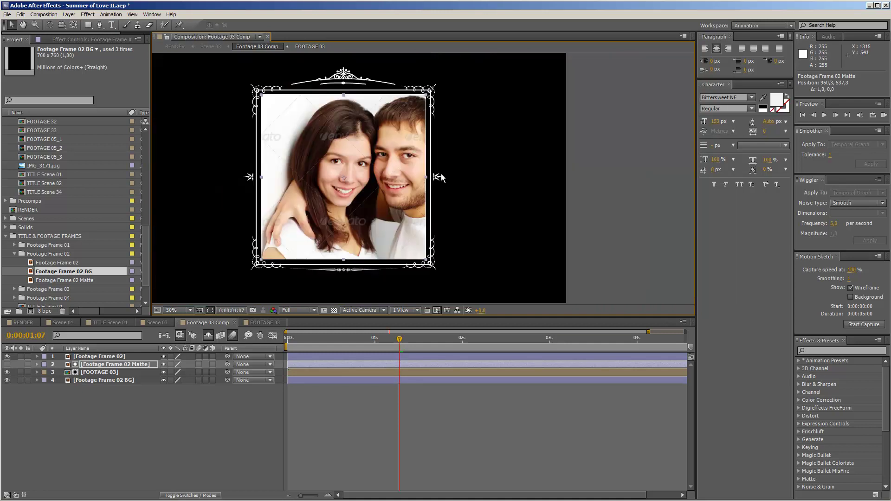
pyautogui.scroll(3, 437, 171)
pyautogui.scroll(-2, 436, 171)
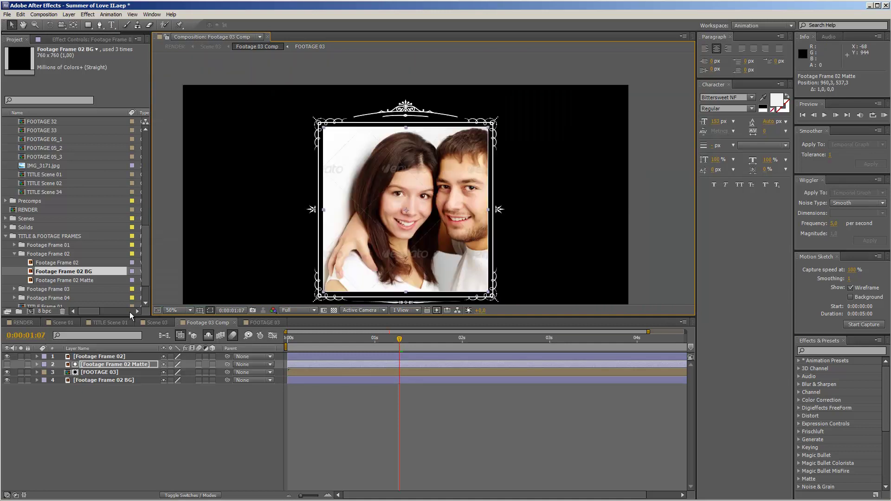
# Check the frame in Scene 03 and shift the IMG_3171.jpg photo in FOOTAGE 03 left to position 420, 360.
pyautogui.click(154, 322)
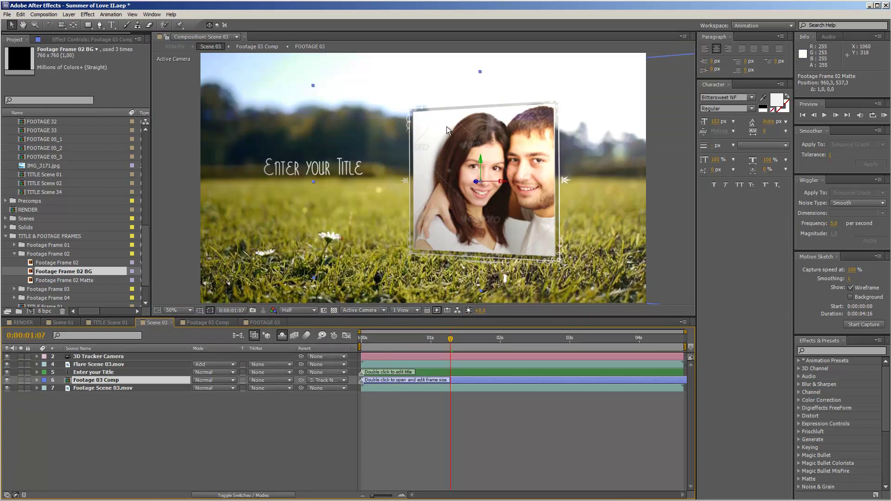
pyautogui.click(262, 322)
pyautogui.click(100, 355)
pyautogui.hotkey('shift', 'Left')
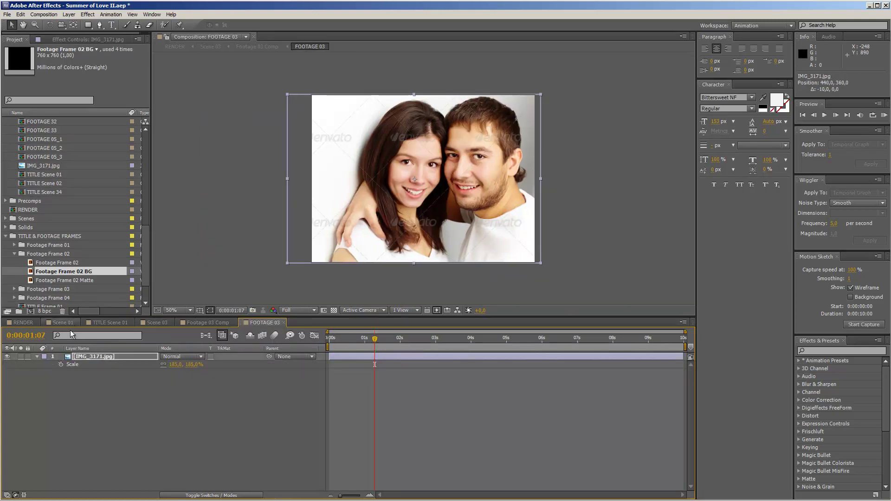
pyautogui.hotkey('shift', 'Left')
pyautogui.hotkey('shift', 'Left')
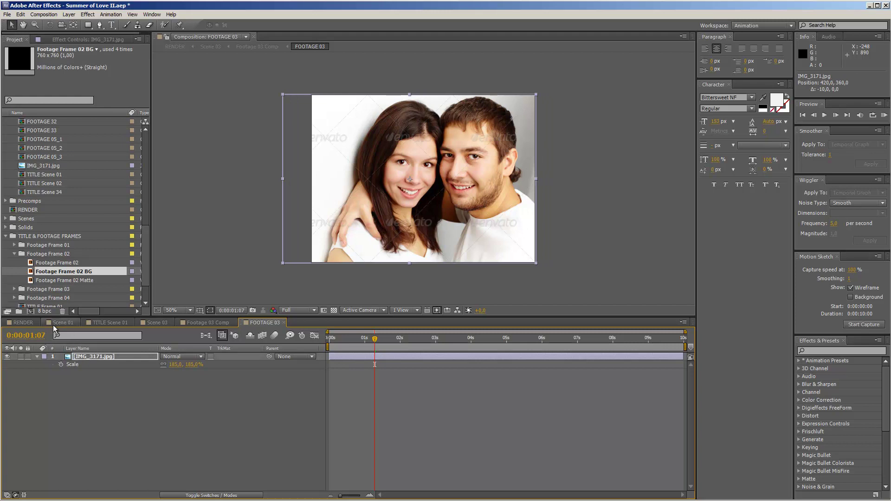
pyautogui.click(153, 323)
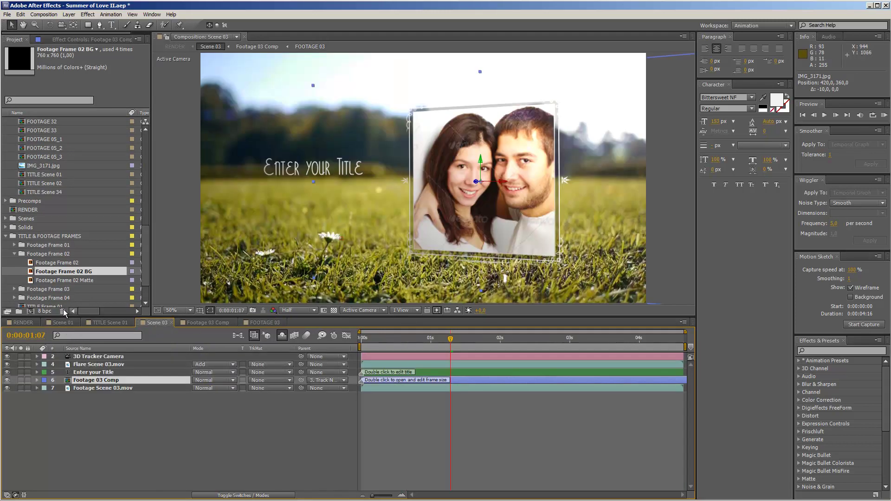
# Preview Scene 03 and Scene 04 in the RENDER composition, look inside Scene 04 and return to RENDER.
pyautogui.click(24, 323)
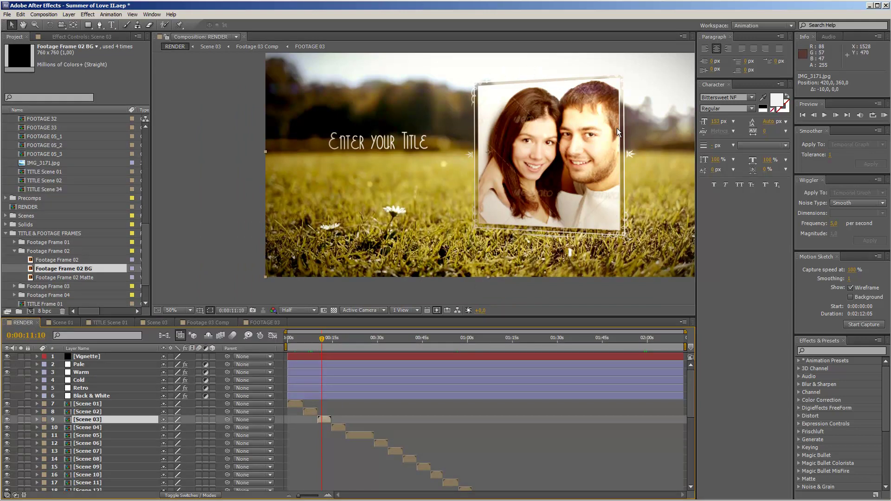
pyautogui.moveTo(337, 338); pyautogui.dragTo(338, 338)
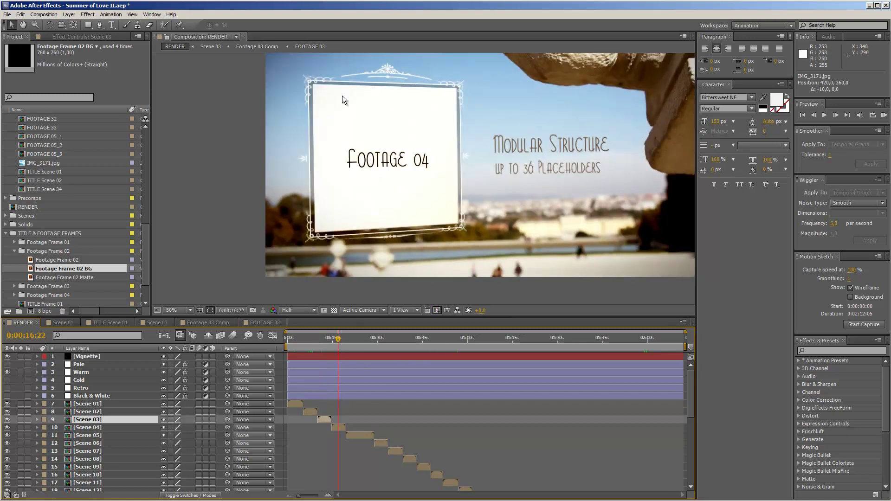
pyautogui.doubleClick(339, 427)
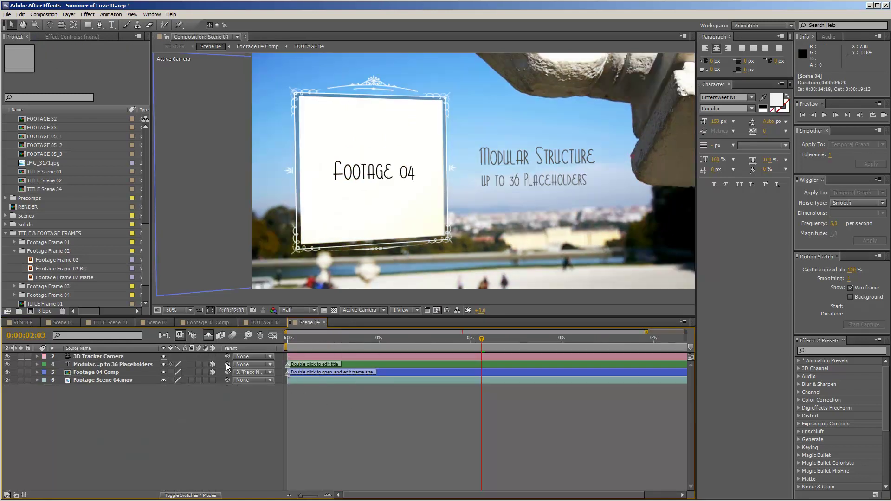
pyautogui.click(28, 323)
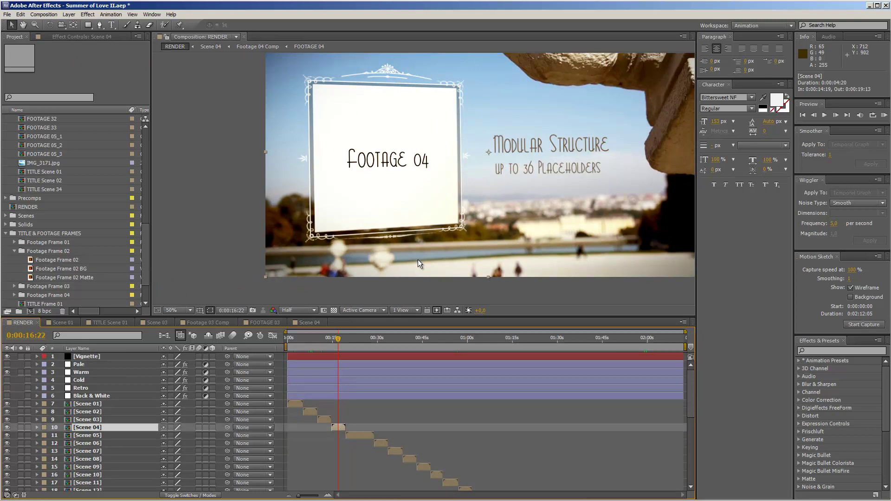
# Go back to the Scene 03 photo in RENDER and hide the Warm colour-correction layer.
pyautogui.click(323, 345)
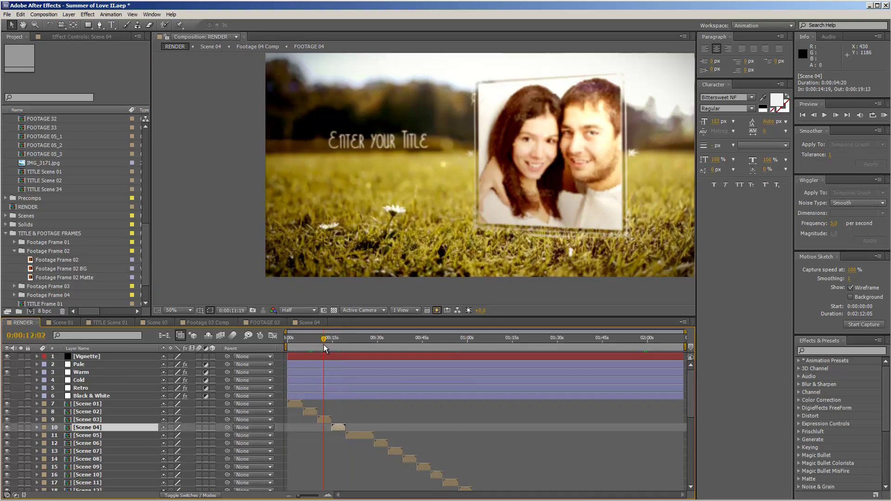
pyautogui.click(79, 365)
pyautogui.click(81, 388)
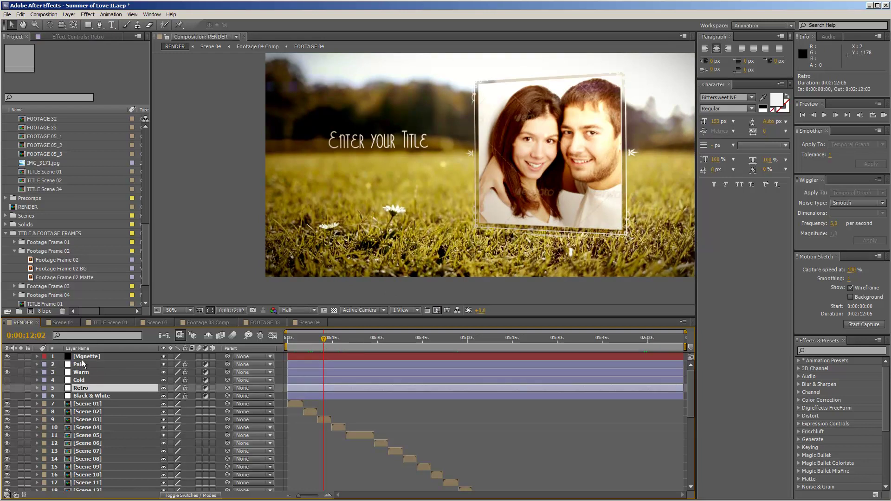
pyautogui.click(88, 373)
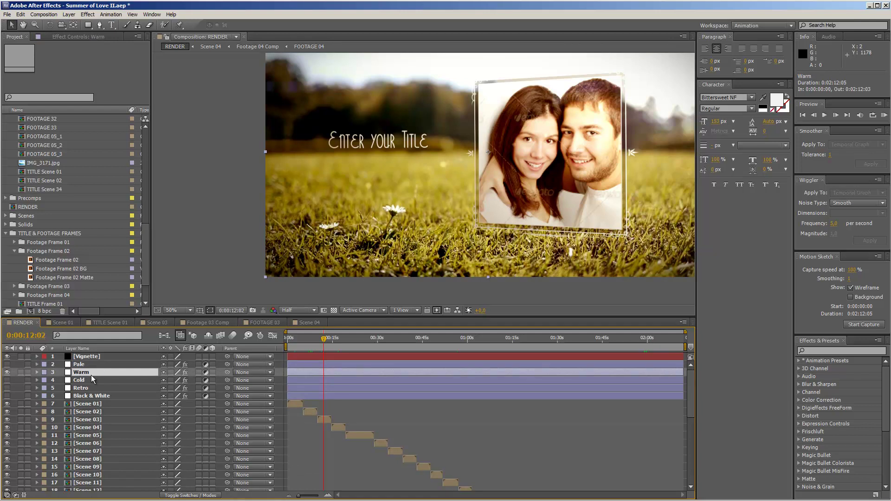
pyautogui.click(8, 373)
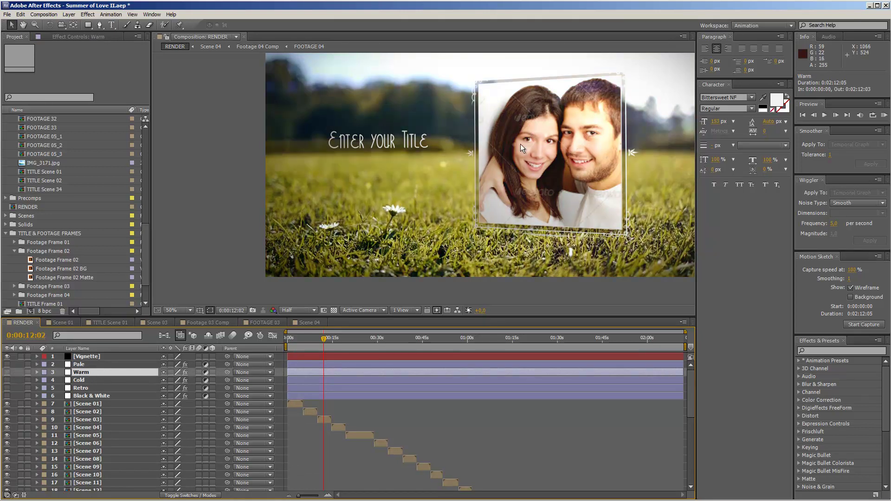
# Turn on the Pale colour-correction layer with the Scene 03 photo in view.
pyautogui.moveTo(315, 338)
pyautogui.mouseDown()
pyautogui.moveTo(386, 346)
pyautogui.moveTo(325, 346)
pyautogui.mouseUp()
pyautogui.click(77, 365)
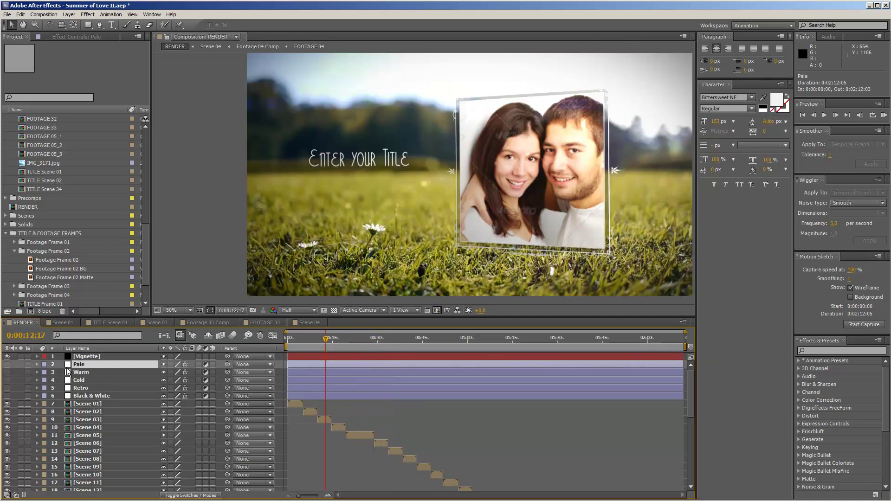
pyautogui.click(7, 365)
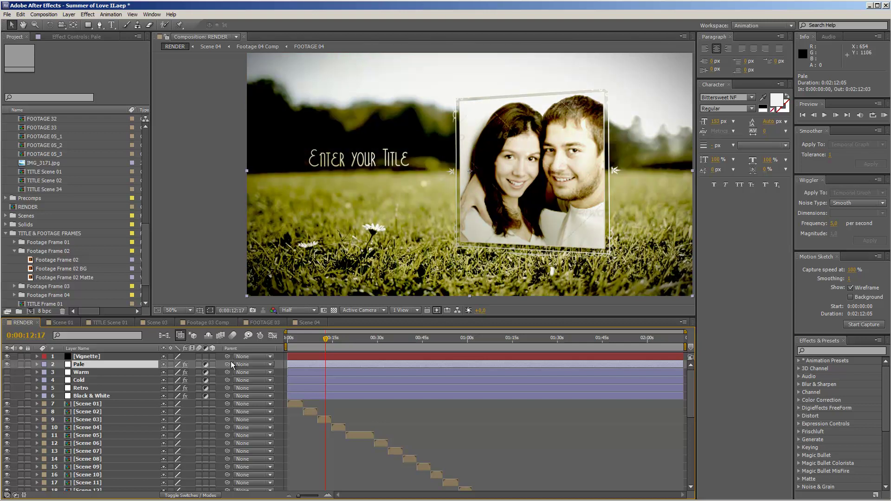
# Preview the Pale look on Scene 04 and lower the Pale layer's opacity to about 55%.
pyautogui.moveTo(338, 337); pyautogui.dragTo(341, 336)
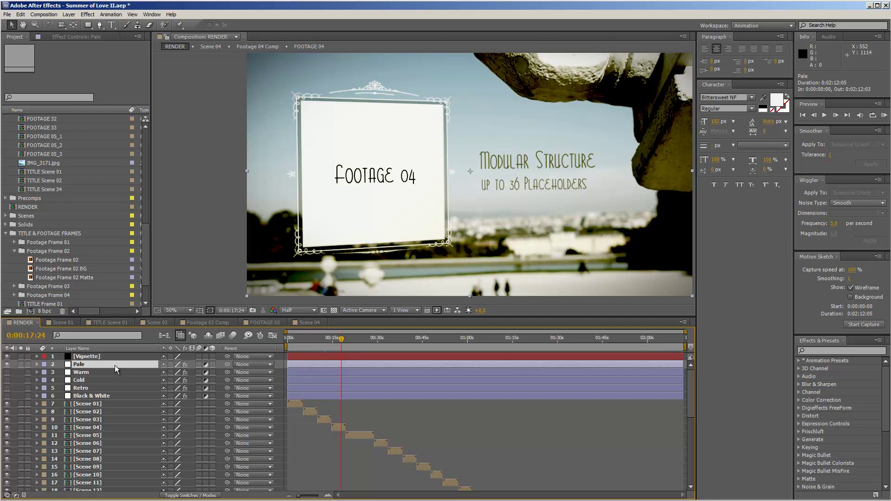
pyautogui.press('t')
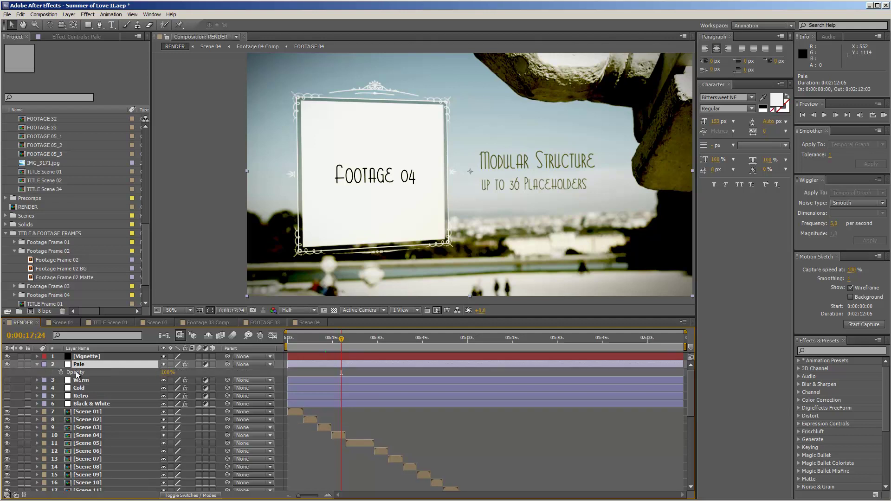
pyautogui.moveTo(167, 372)
pyautogui.mouseDown()
pyautogui.moveTo(124, 375)
pyautogui.moveTo(156, 375)
pyautogui.mouseUp()
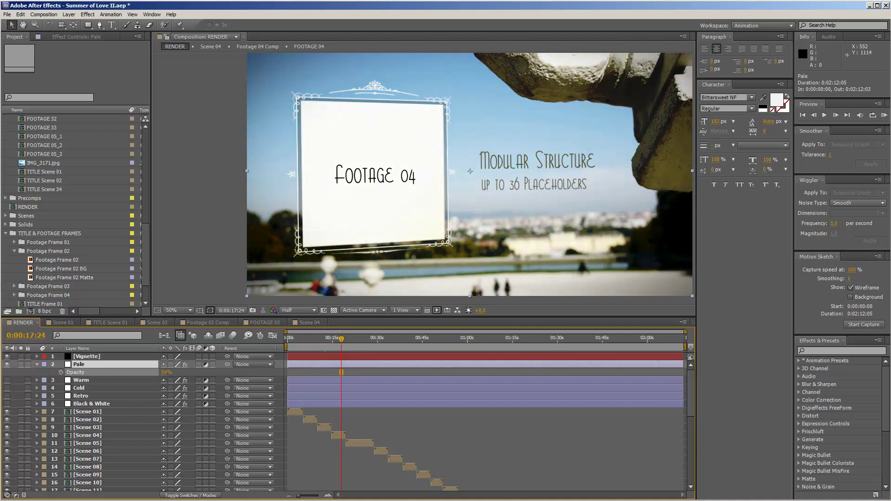
pyautogui.moveTo(99, 364); pyautogui.dragTo(88, 364)
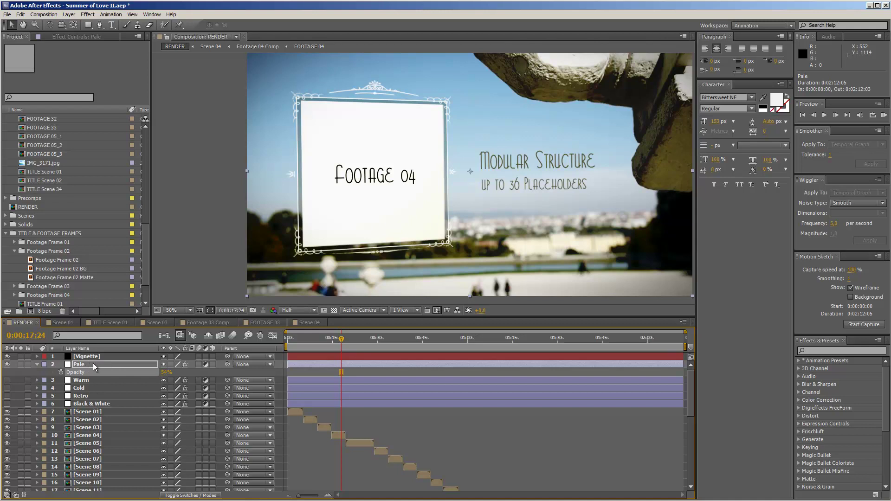
pyautogui.moveTo(166, 372)
pyautogui.mouseDown()
pyautogui.moveTo(147, 373)
pyautogui.moveTo(193, 374)
pyautogui.moveTo(159, 374)
pyautogui.moveTo(178, 374)
pyautogui.mouseUp()
# Hide the Pale layer and turn the Warm colour-correction layer back on, leaving Warm selected.
pyautogui.click(7, 365)
pyautogui.click(7, 380)
pyautogui.click(85, 380)
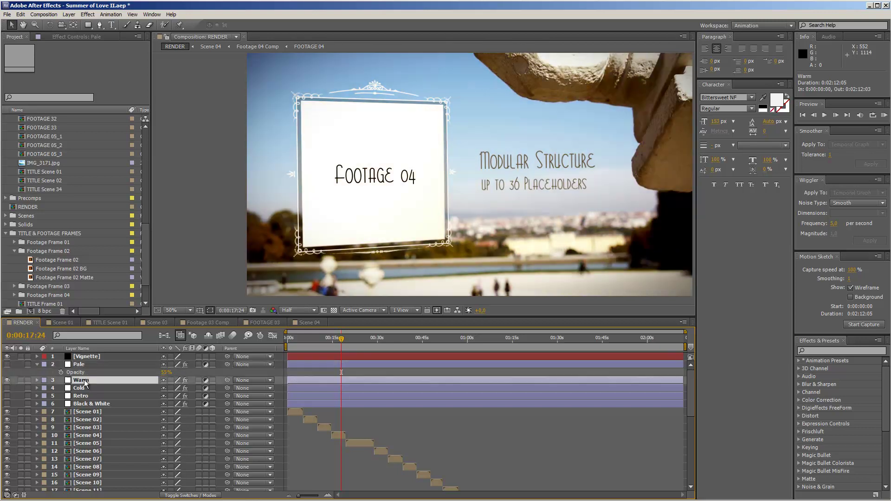
# Reveal the Warm layer's opacity, scrub it down close to zero and return it to 100%.
pyautogui.press('t')
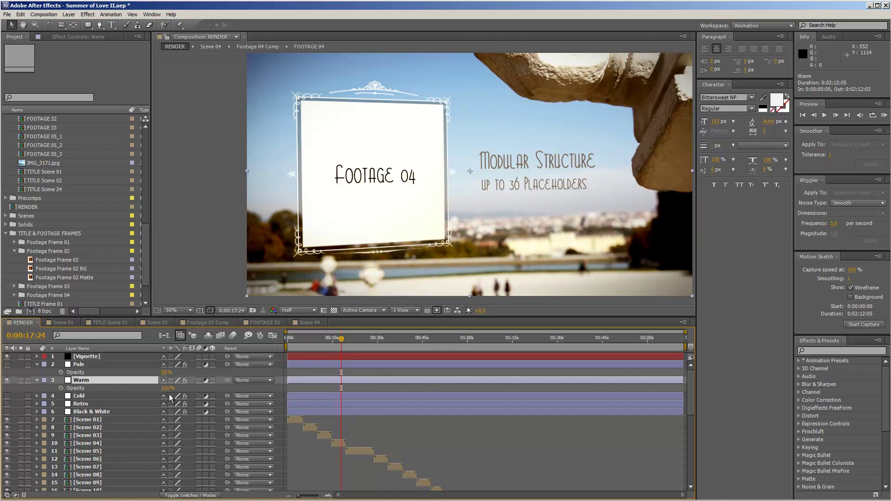
pyautogui.moveTo(166, 388); pyautogui.dragTo(154, 388)
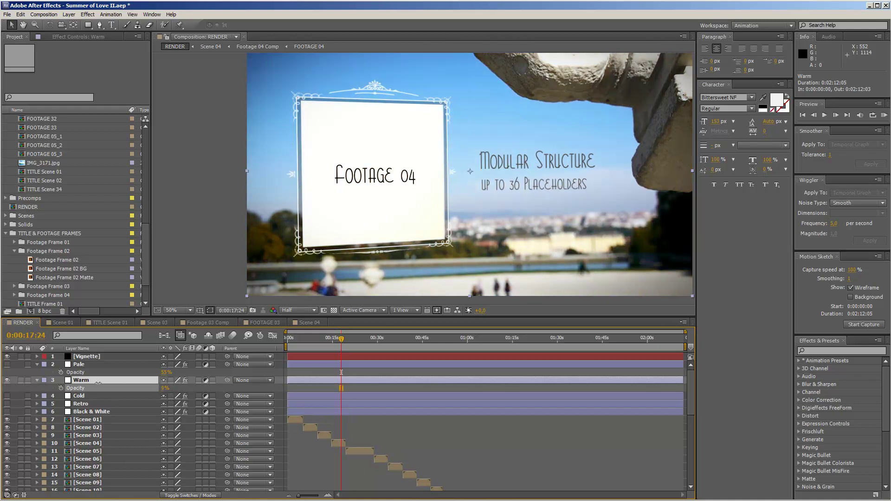
pyautogui.moveTo(97, 384); pyautogui.dragTo(138, 382)
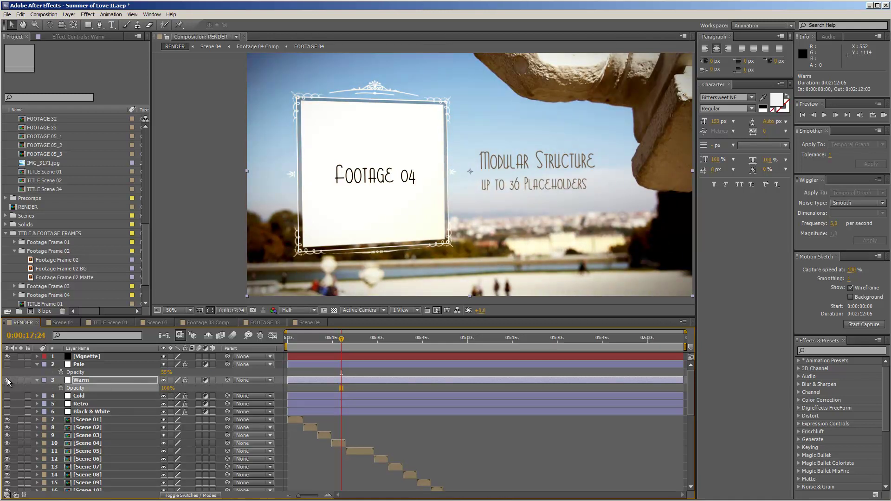
# Hide the Warm layer, turn on Cold, and scrub the Cold layer's opacity, leaving it at 100%.
pyautogui.click(7, 380)
pyautogui.click(7, 396)
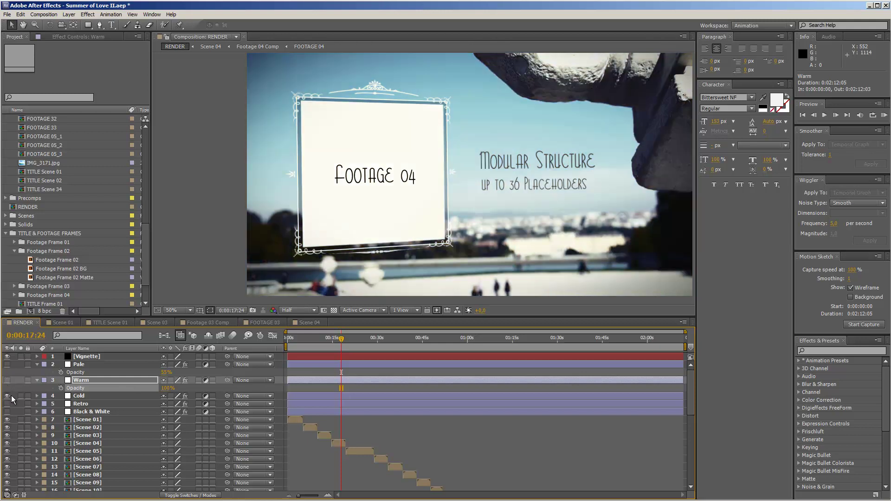
pyautogui.click(90, 396)
pyautogui.press('t')
pyautogui.moveTo(165, 405); pyautogui.dragTo(212, 404)
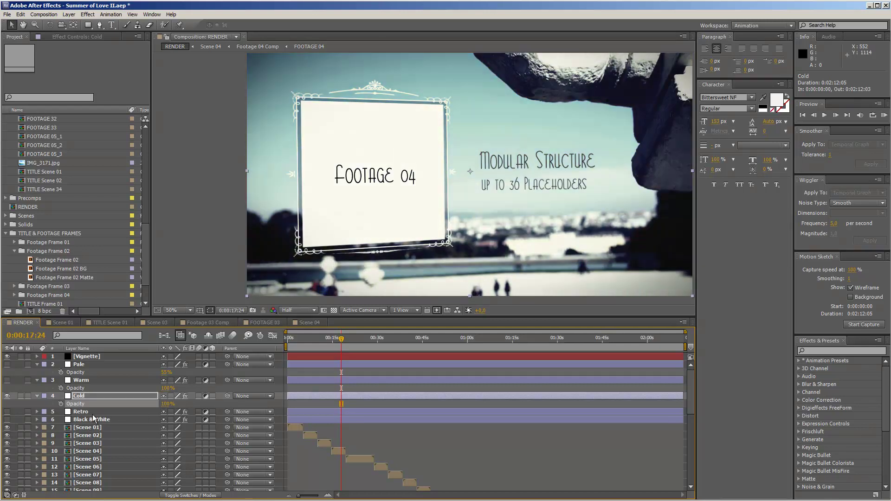
# Switch the visible correction from Cold to Retro, trying a lower Retro opacity on the Footage 11 scene before undoing it.
pyautogui.click(7, 412)
pyautogui.click(7, 396)
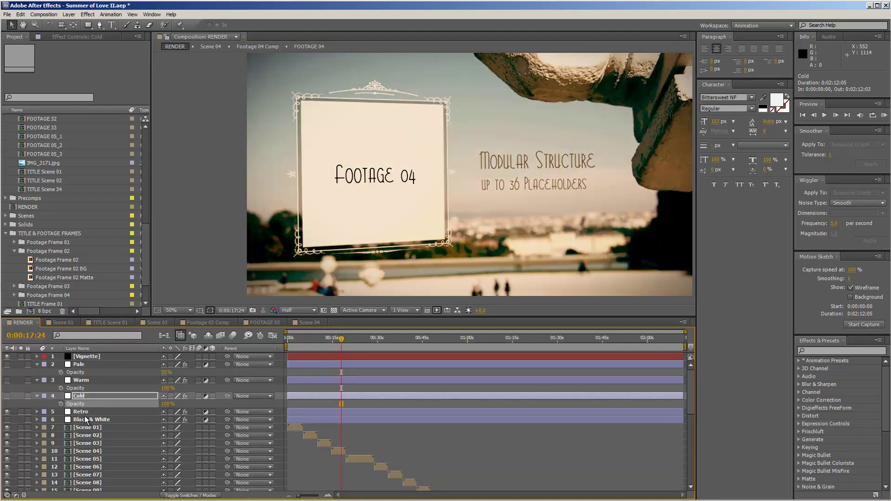
pyautogui.click(88, 414)
pyautogui.press('t')
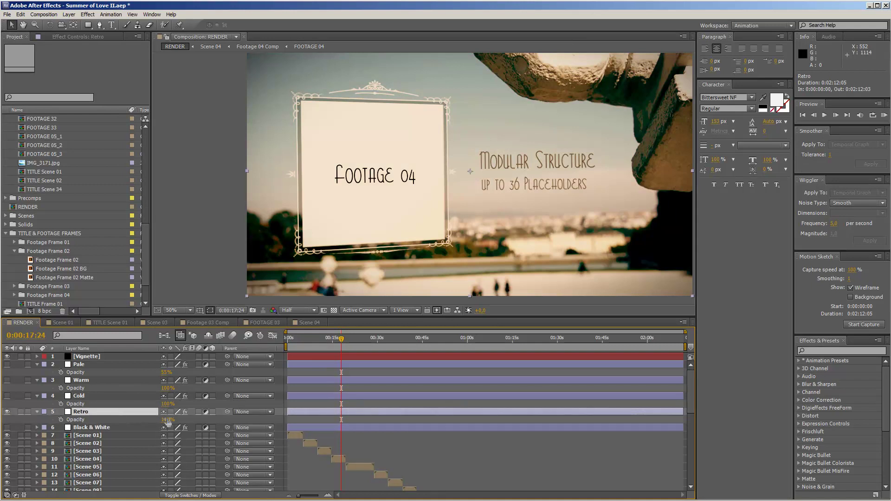
pyautogui.moveTo(166, 419); pyautogui.dragTo(160, 420)
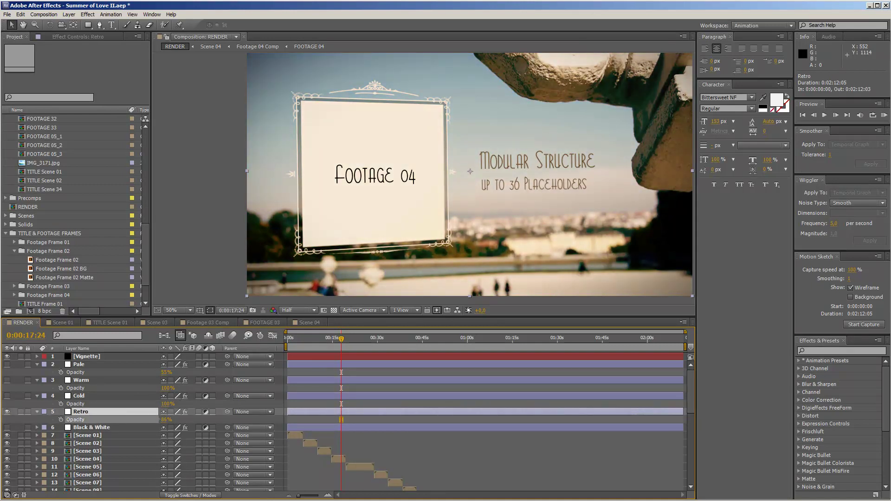
pyautogui.press('Return')
pyautogui.moveTo(370, 341); pyautogui.dragTo(452, 342)
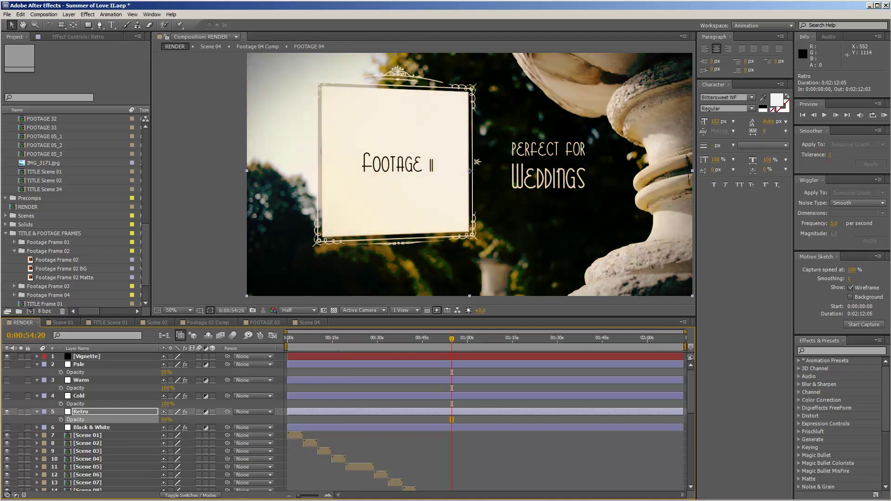
pyautogui.hotkey('ctrl', 'z')
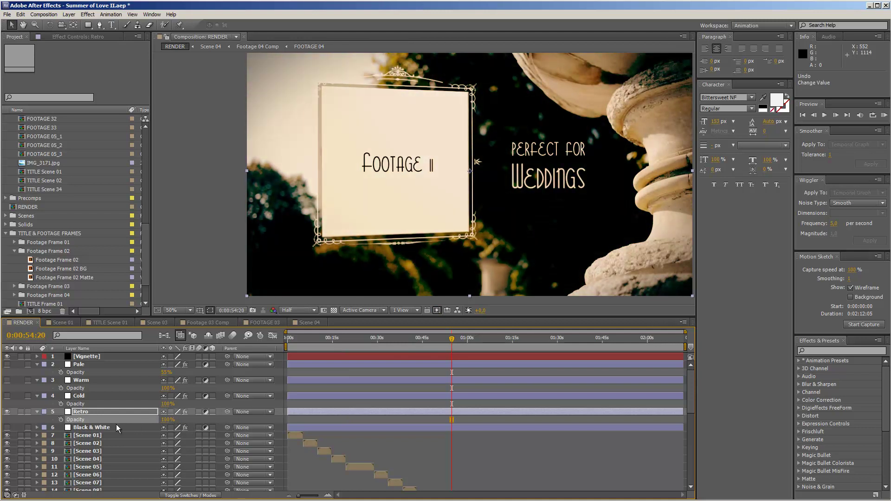
# Hide the Retro layer, turn on Black & White, and preview that look on Scene 05.
pyautogui.click(7, 412)
pyautogui.click(7, 427)
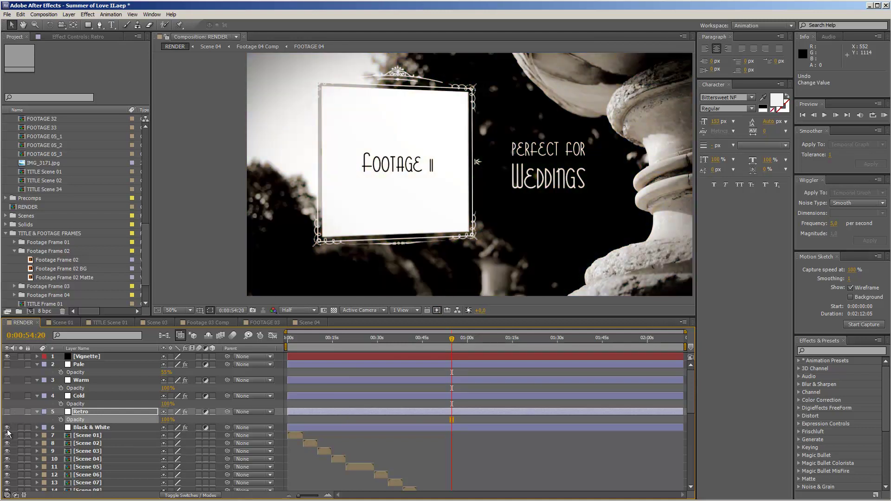
pyautogui.click(83, 428)
pyautogui.moveTo(442, 337); pyautogui.dragTo(364, 346)
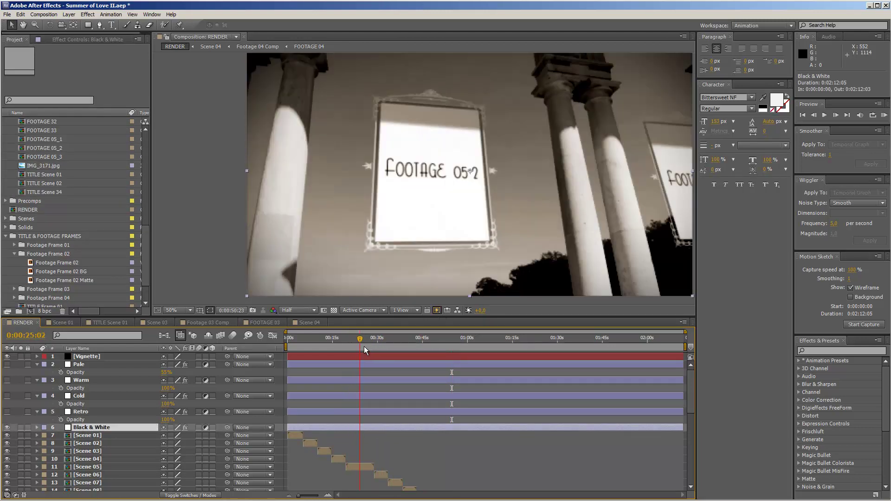
# Collapse the revealed layer properties in RENDER and open the AUDIO composition from the project.
pyautogui.hotkey('ctrl', '`')
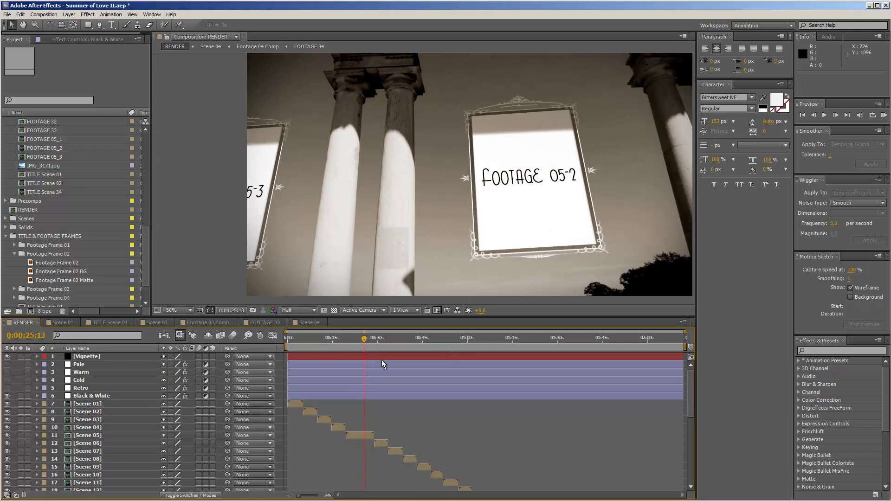
pyautogui.scroll(-8, 353, 377)
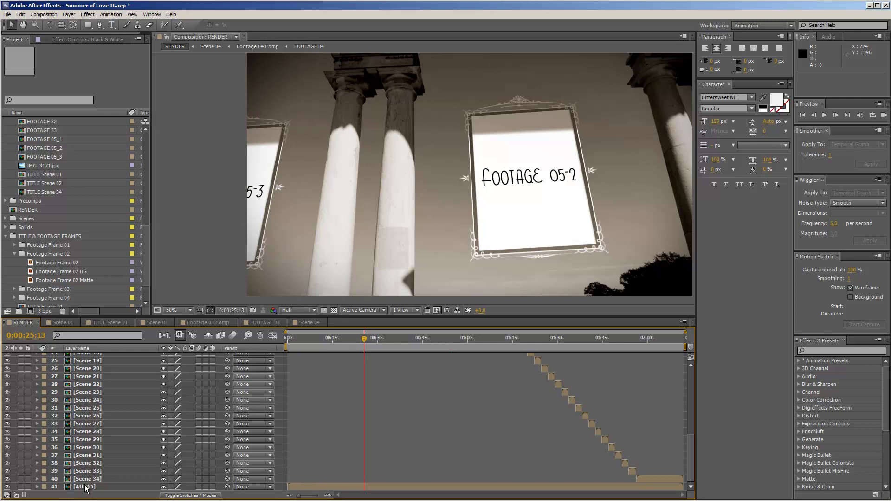
pyautogui.scroll(8, 24, 246)
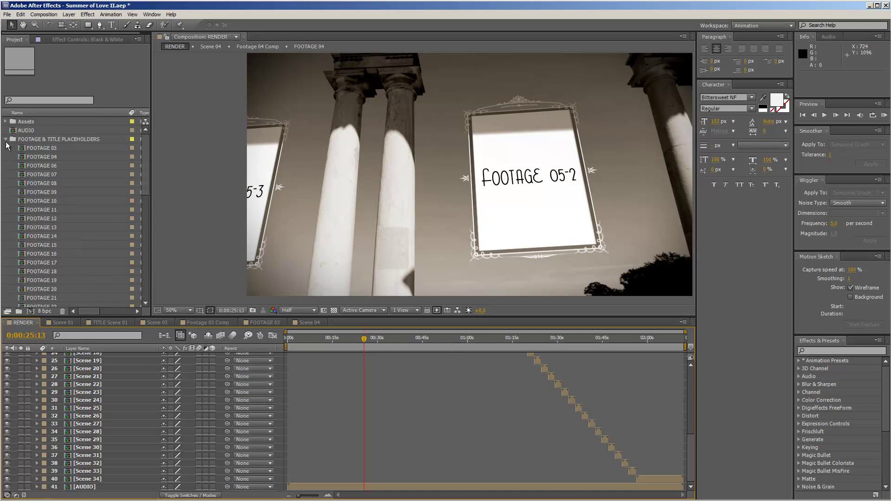
pyautogui.click(6, 139)
pyautogui.click(26, 131)
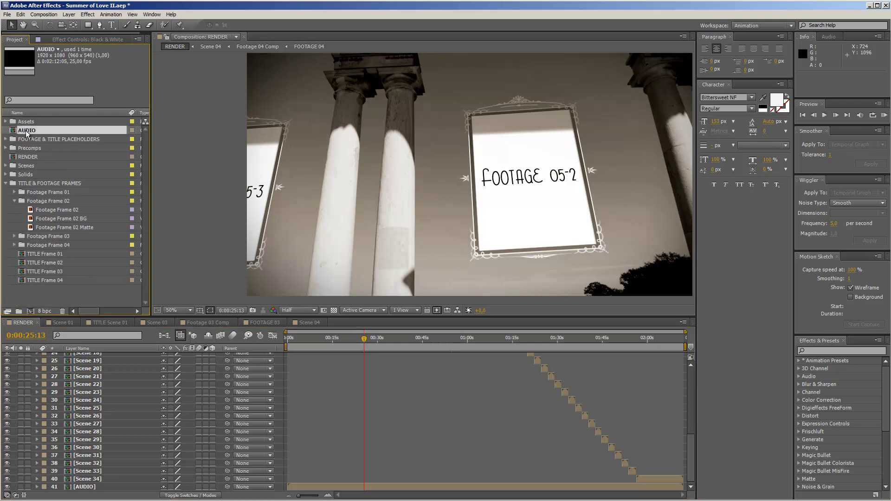
pyautogui.doubleClick(26, 132)
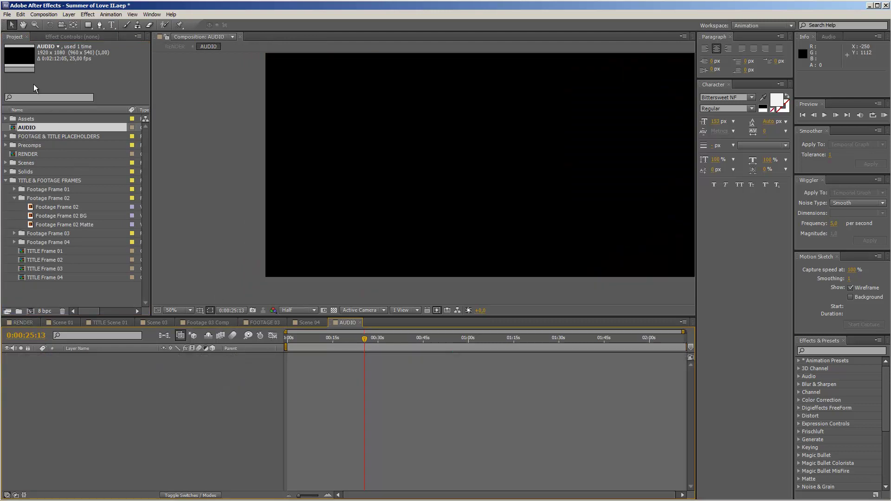
pyautogui.click(7, 14)
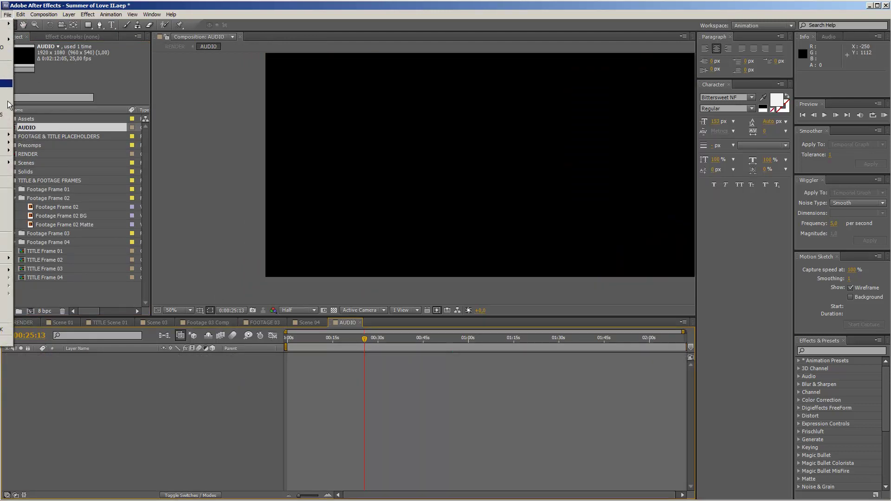
pyautogui.click(78, 261)
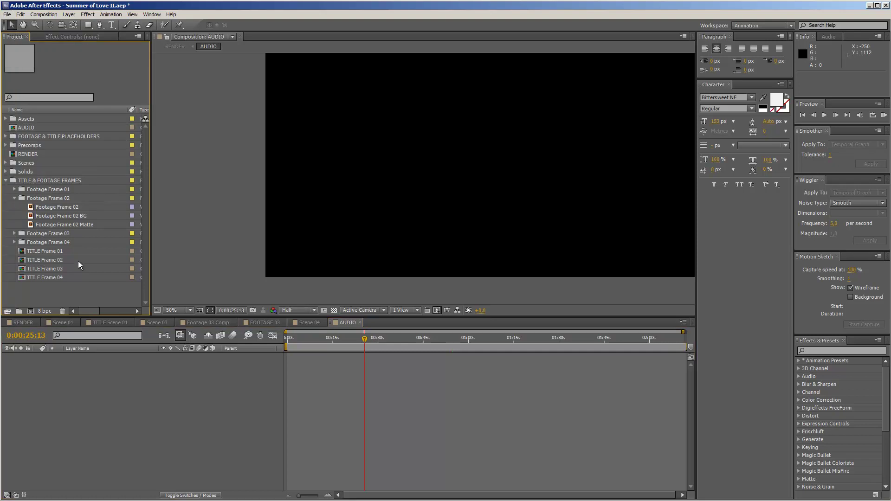
# Move the current time to the start and return to the colour-correction layers of the RENDER composition.
pyautogui.moveTo(297, 341); pyautogui.dragTo(287, 341)
pyautogui.click(31, 324)
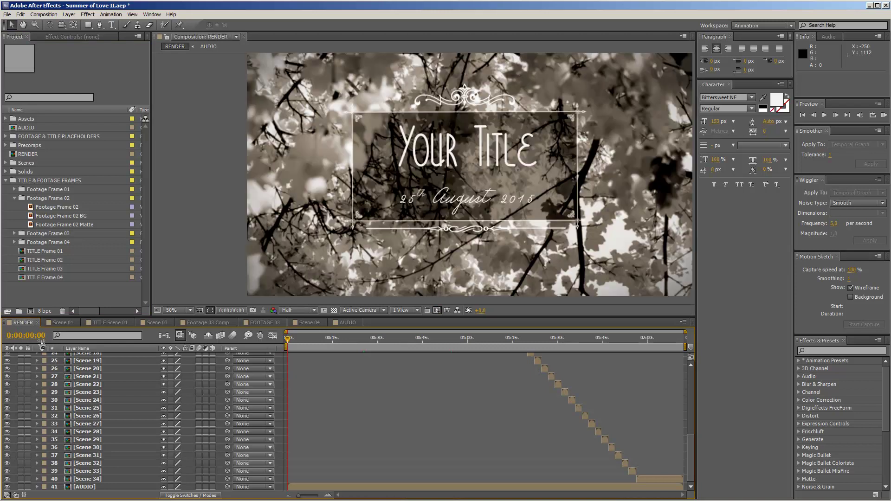
pyautogui.scroll(7, 349, 454)
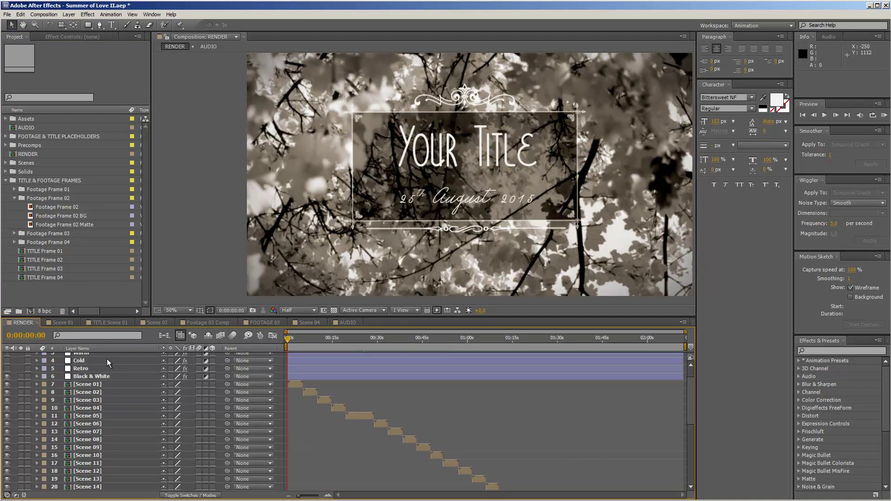
pyautogui.scroll(1, 135, 394)
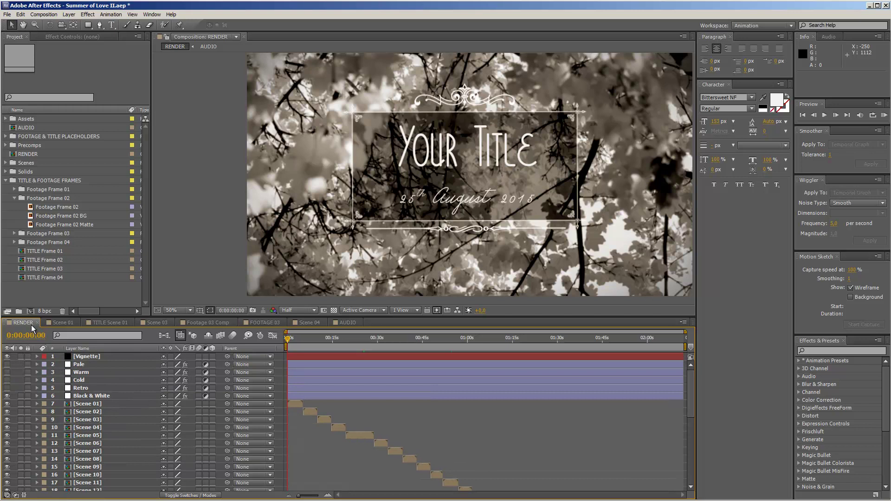
# Hide the Black & White layer, turn Retro back on, and preview the Retro look on Scene 03 and Scene 06.
pyautogui.click(7, 396)
pyautogui.click(7, 388)
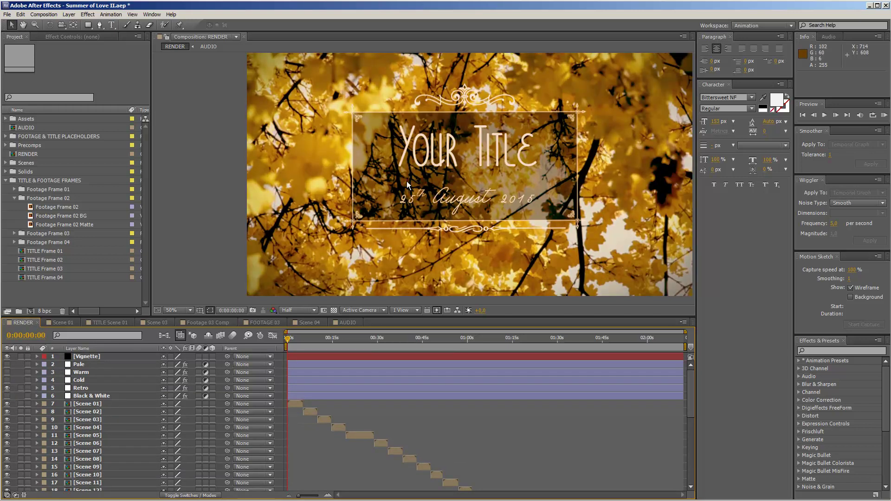
pyautogui.moveTo(311, 345); pyautogui.dragTo(321, 346)
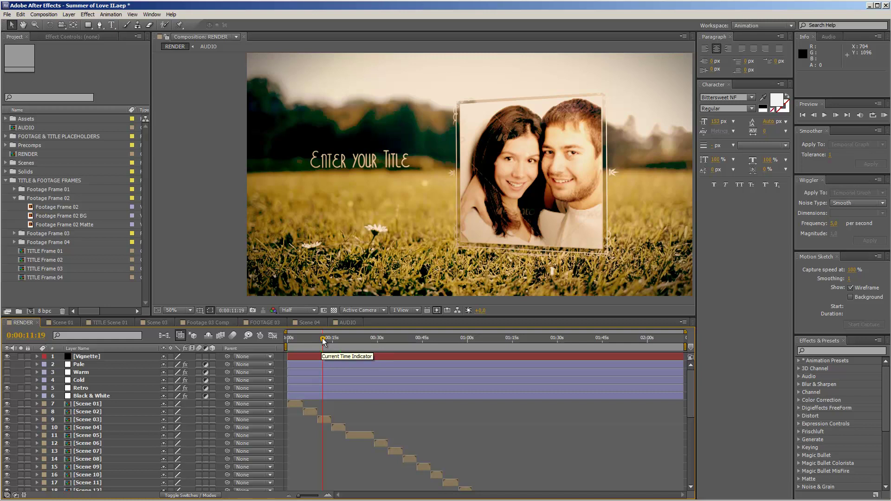
pyautogui.moveTo(322, 338); pyautogui.dragTo(381, 339)
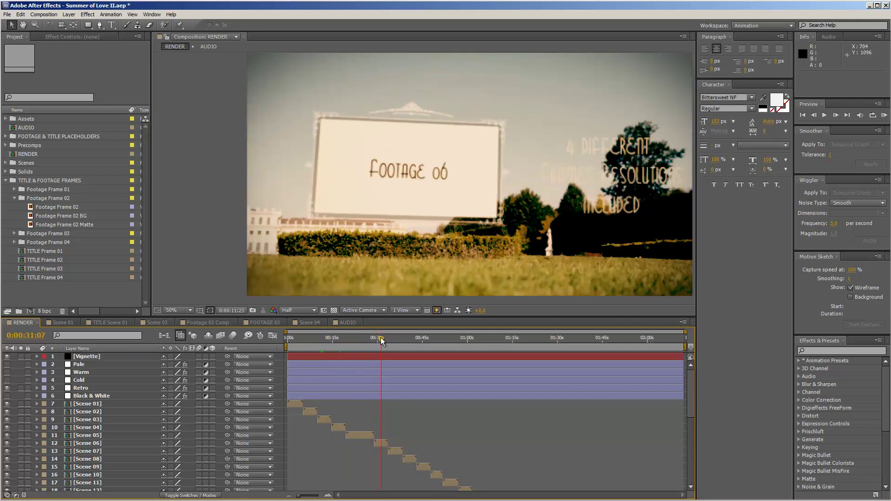